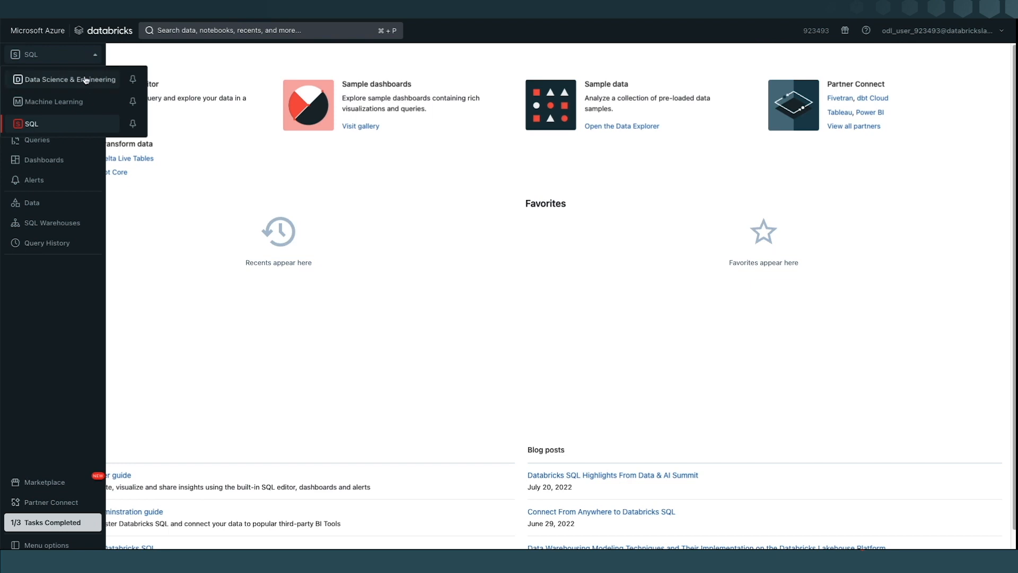
Switch to the SQL persona and open the Data Explorer to view the catalogs
click(102, 125)
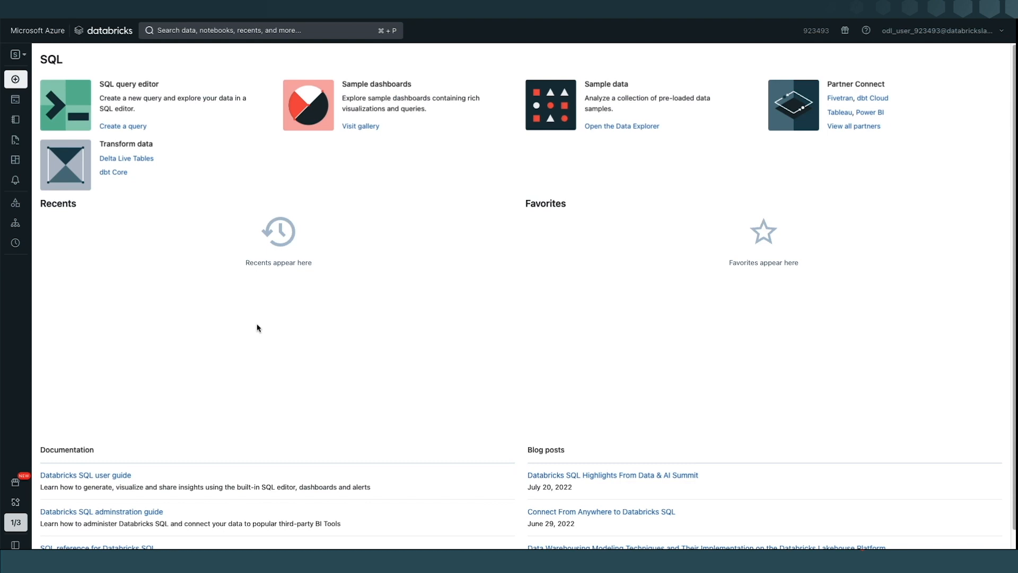
mouse_move(100, 129)
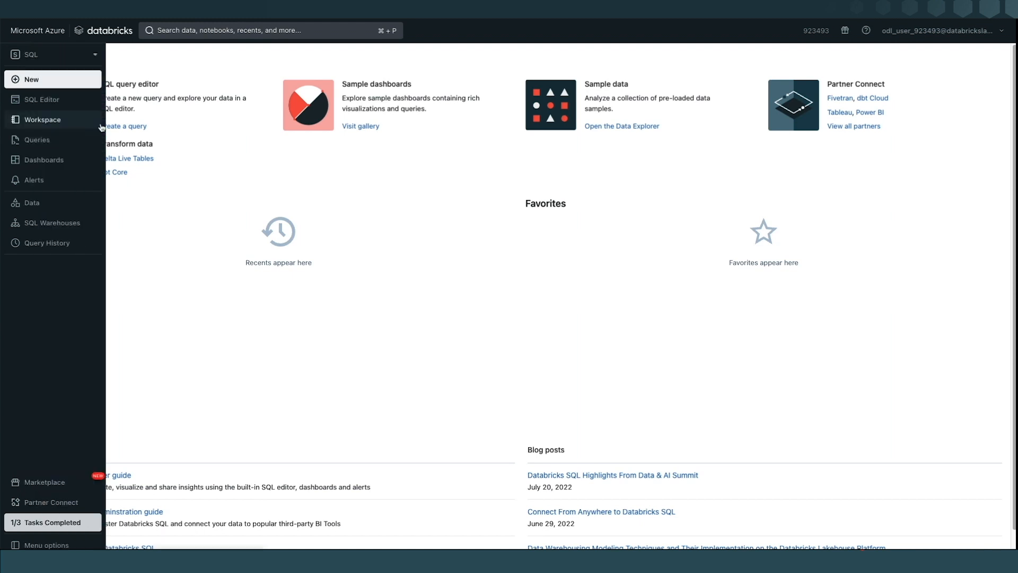
click(97, 211)
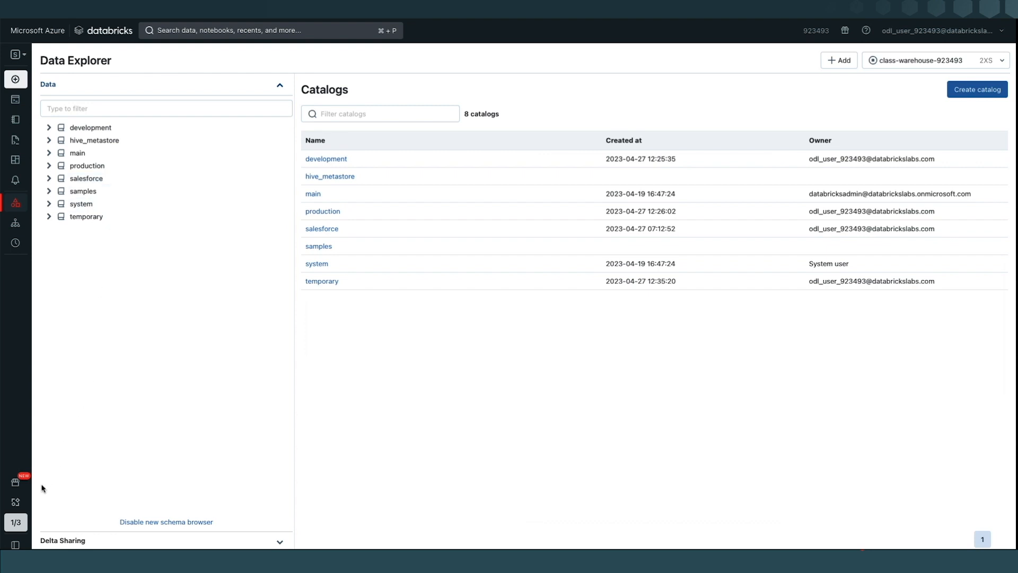
Connect to Fivetran through Partner Connect using the salesforce catalog, and confirm the new Databricks destination in Fivetran
click(19, 508)
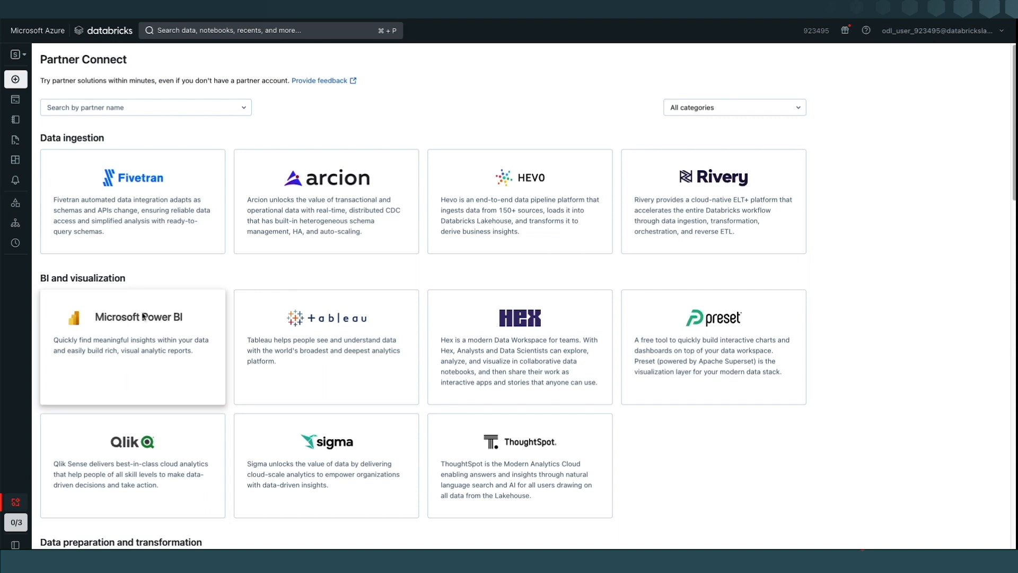
click(163, 248)
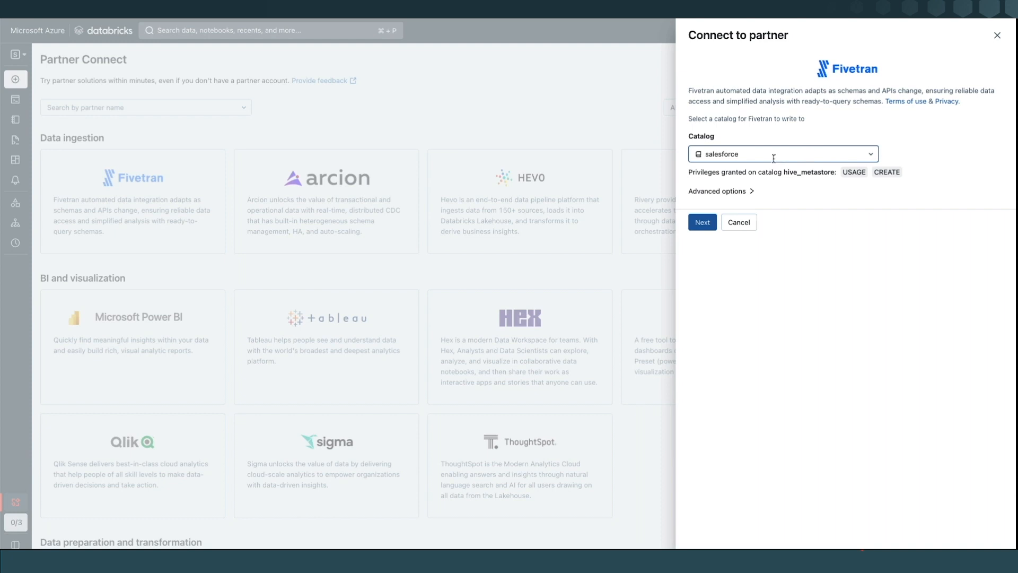
click(703, 223)
click(709, 288)
click(716, 273)
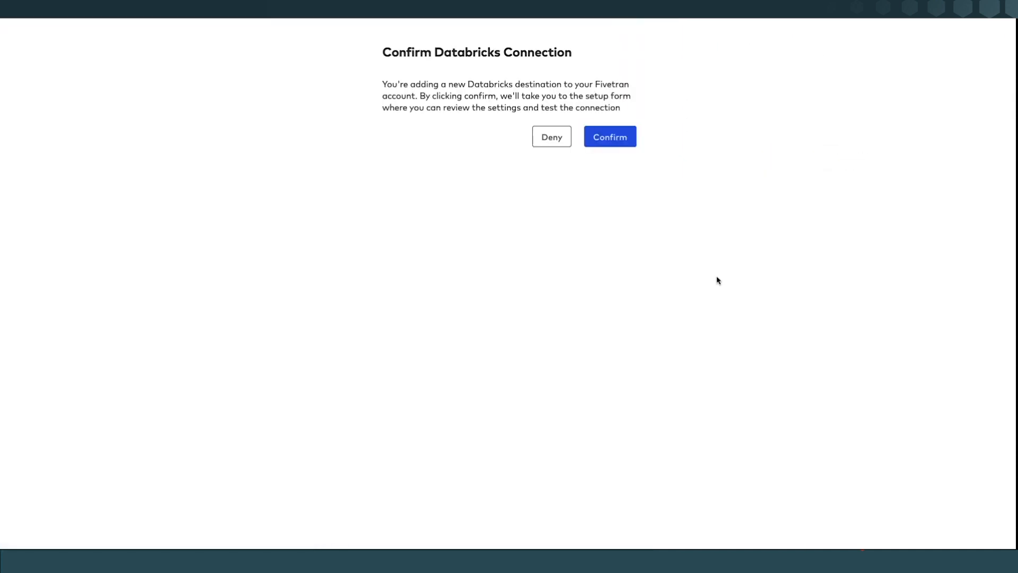
click(633, 150)
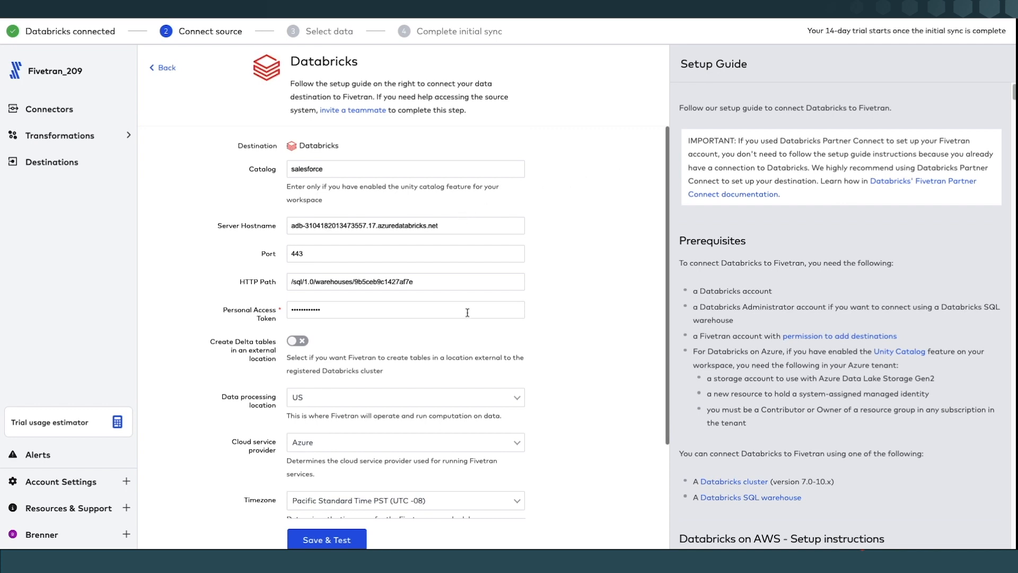
Review the Databricks destination settings, save and test them, and view the destination's connection details
scroll(467, 313, down, 2)
scroll(468, 316, up, 2)
click(348, 539)
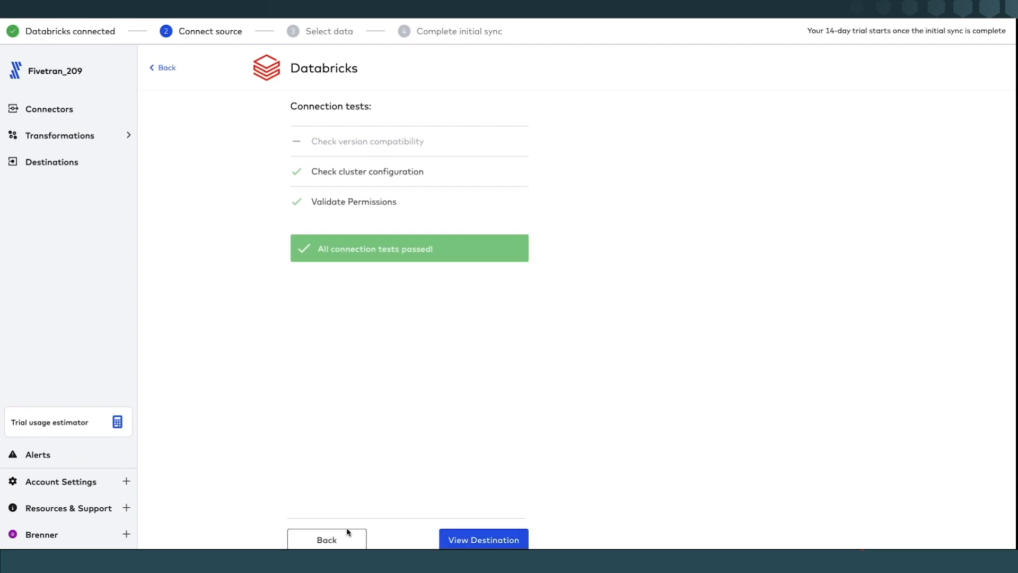
click(512, 539)
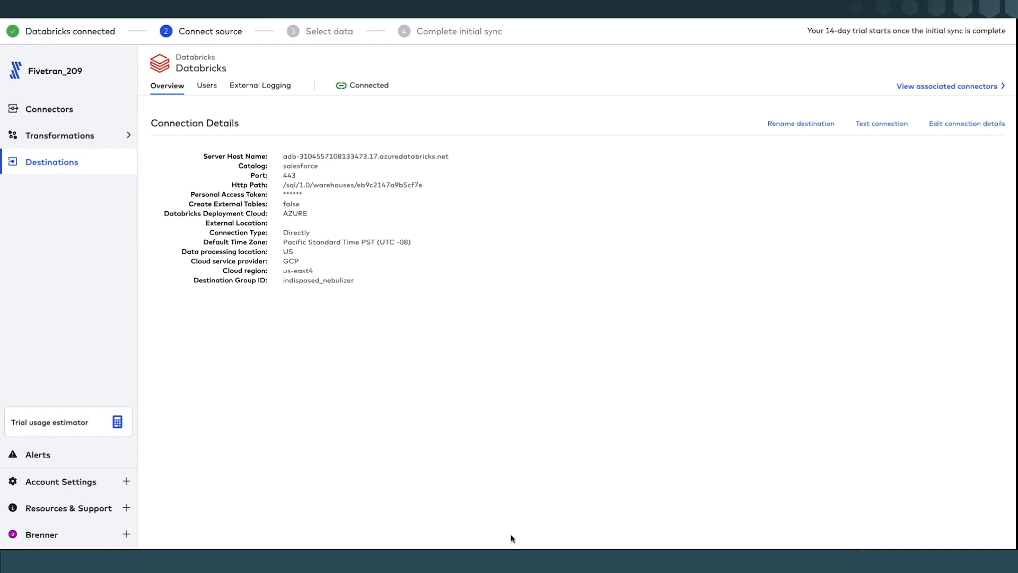
Start adding a connector from the destination's associated connectors, with Databricks as its destination
click(960, 88)
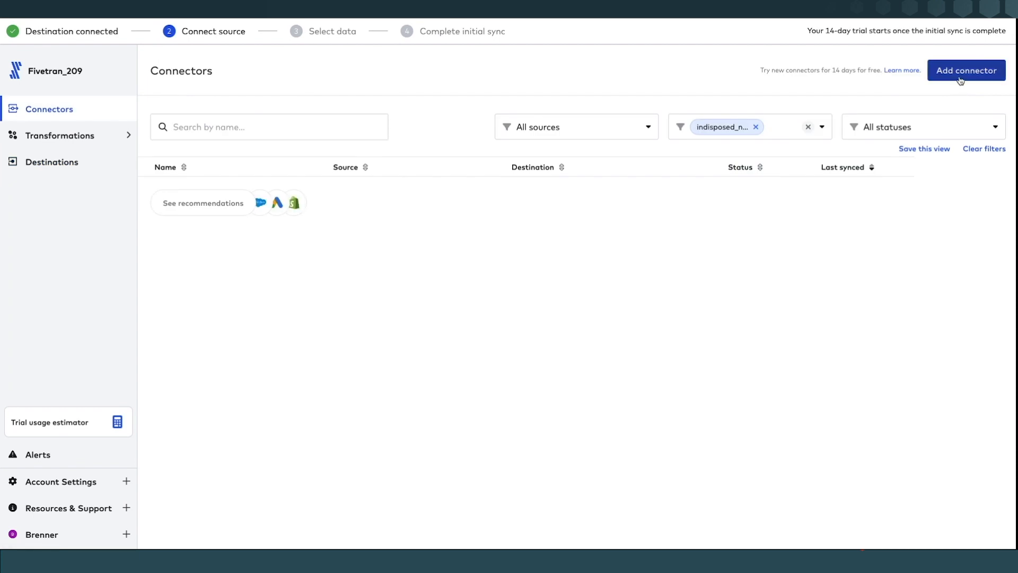
click(961, 80)
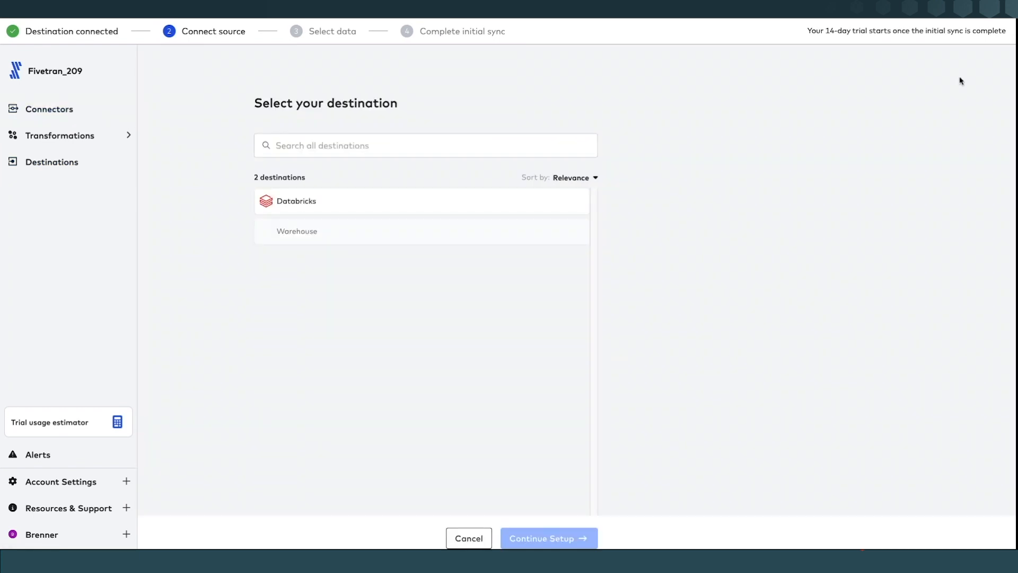
click(438, 209)
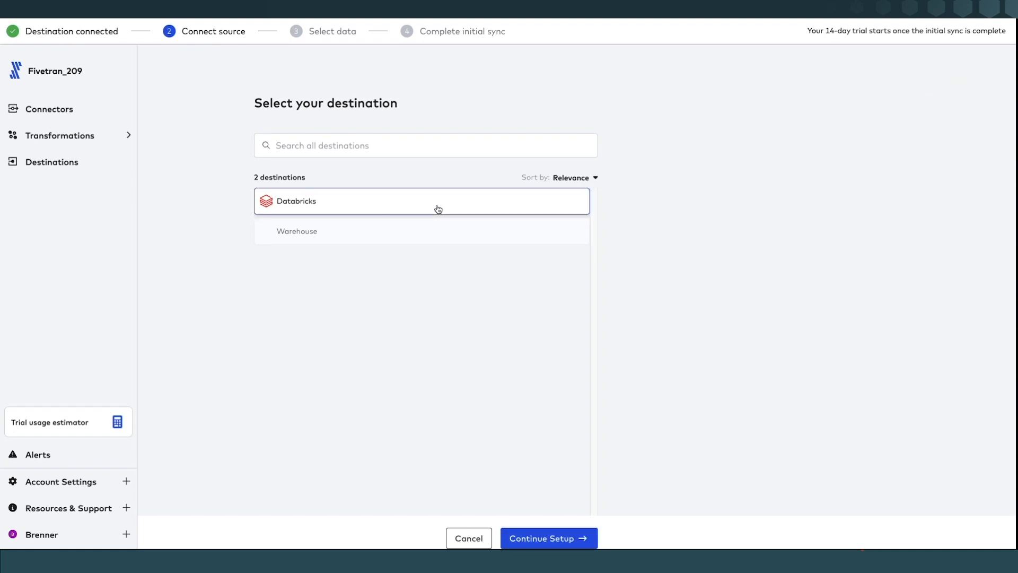
click(549, 539)
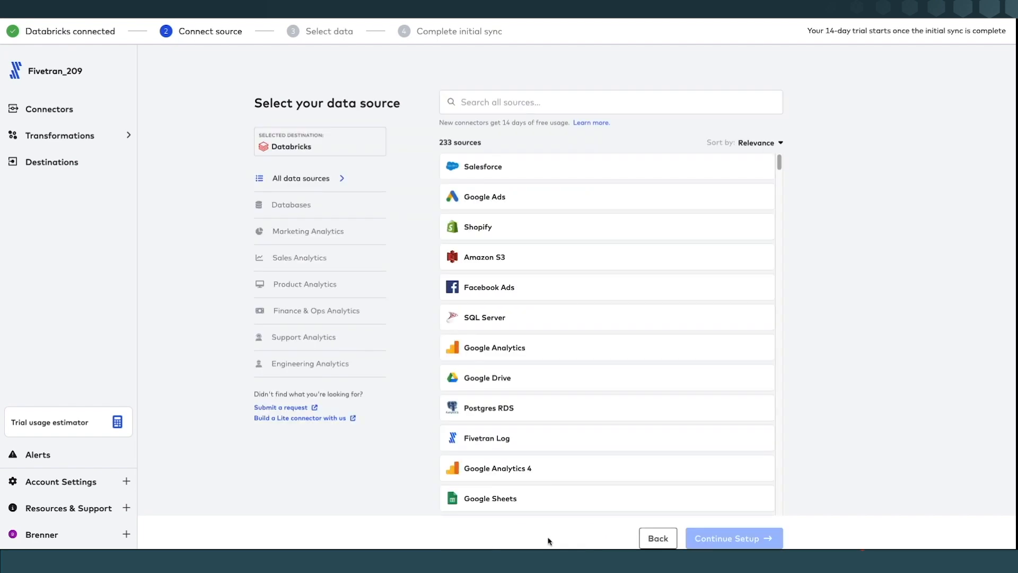
Look through the available data sources, choose Salesforce as the connector's source, and continue the setup
scroll(579, 249, down, 5)
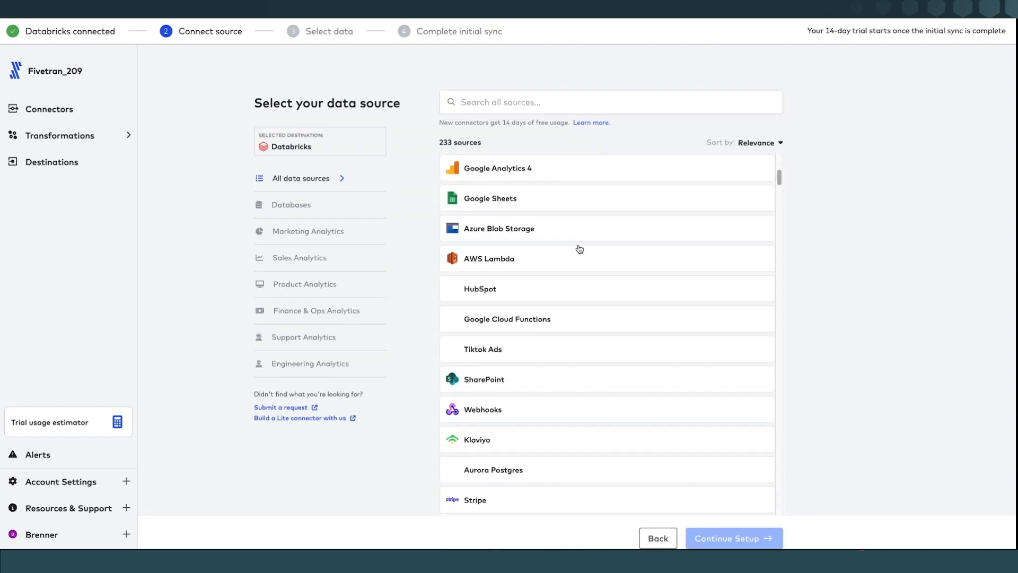
scroll(580, 249, down, 5)
scroll(580, 249, down, 5)
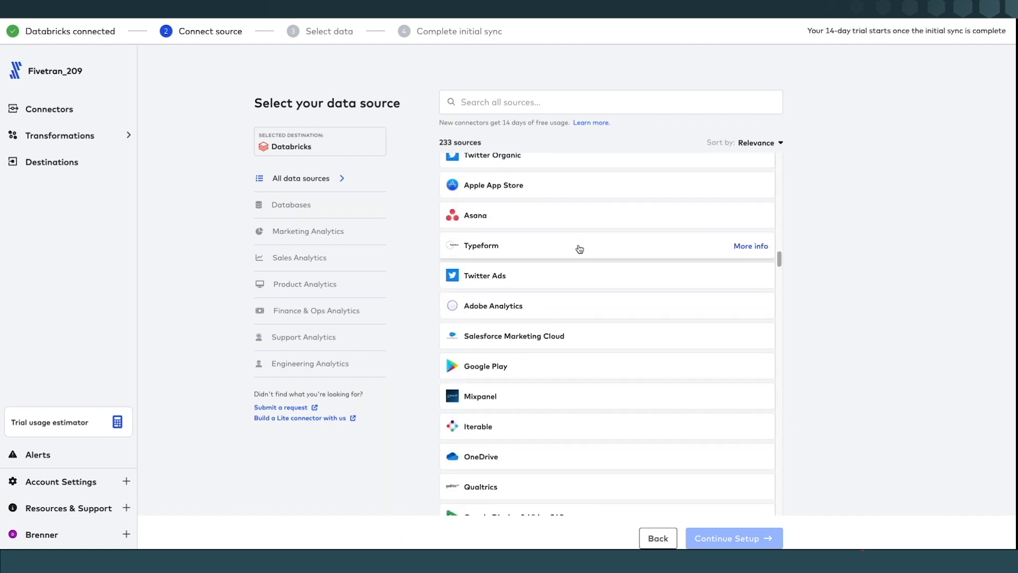
scroll(580, 248, down, 5)
scroll(579, 249, up, 15)
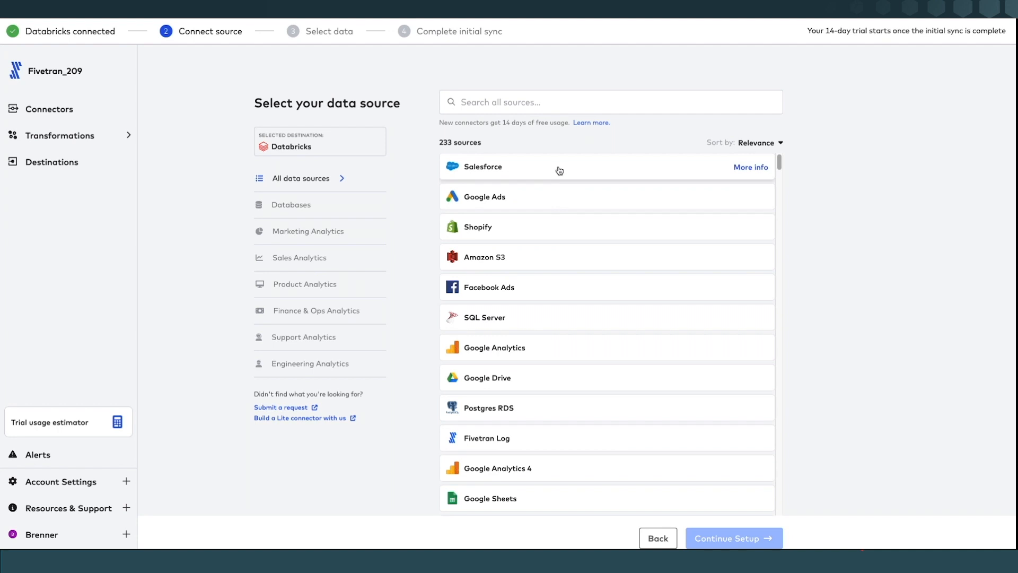
click(560, 170)
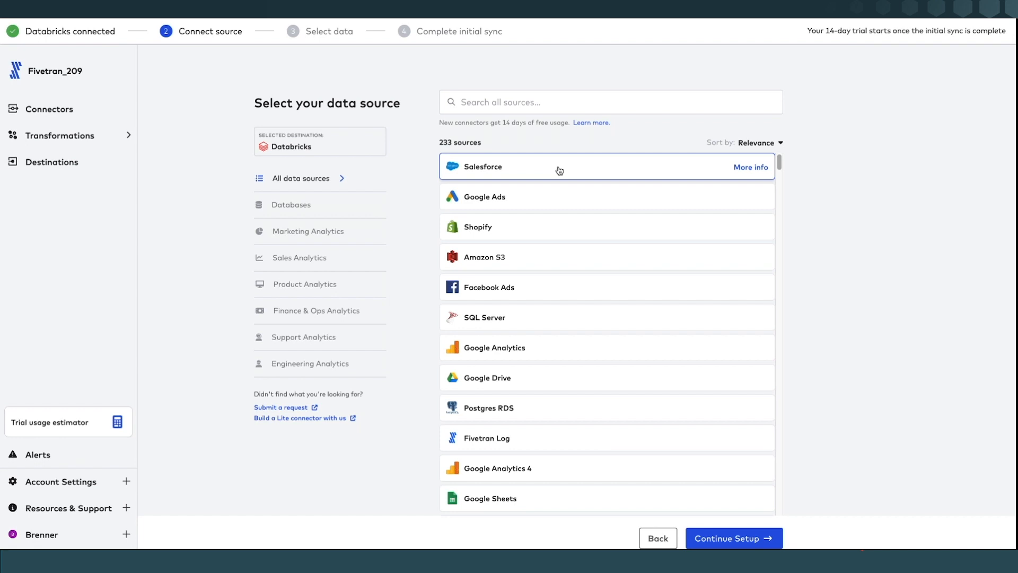
click(741, 538)
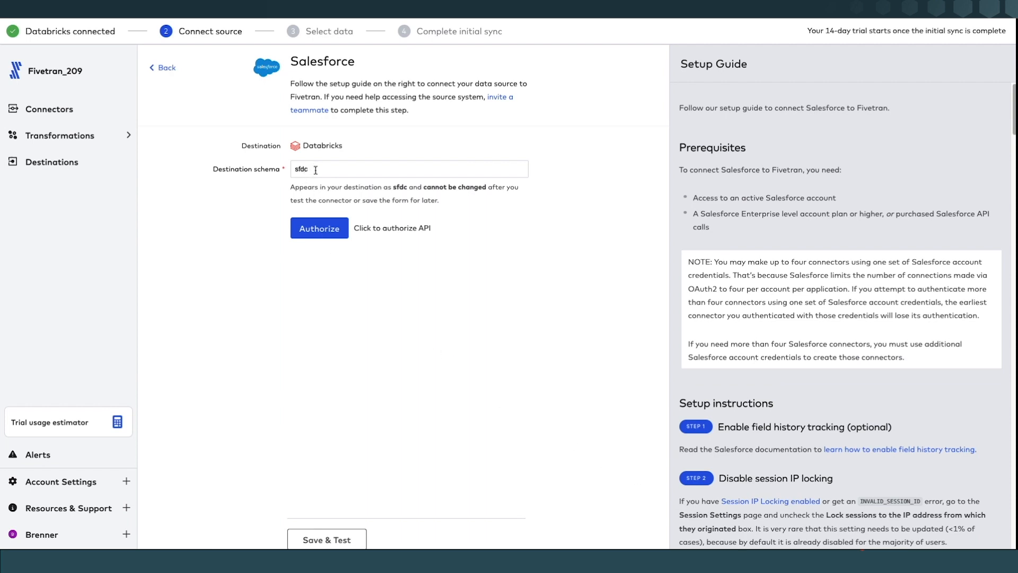
Authorize Fivetran's access to Salesforce for the sfdc destination schema, then save and test the connector
drag(315, 170, 291, 173)
click(271, 191)
click(329, 231)
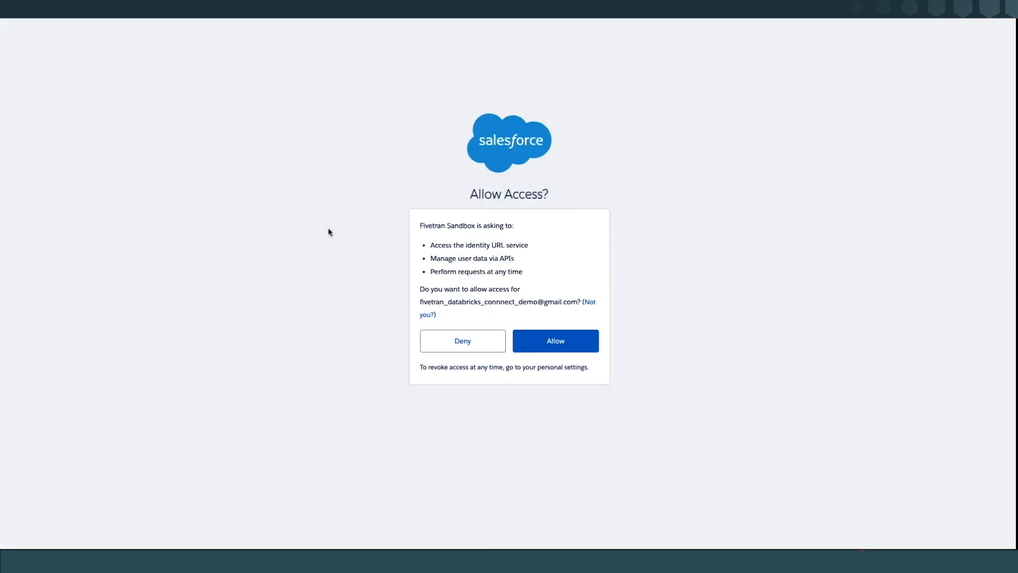
click(554, 348)
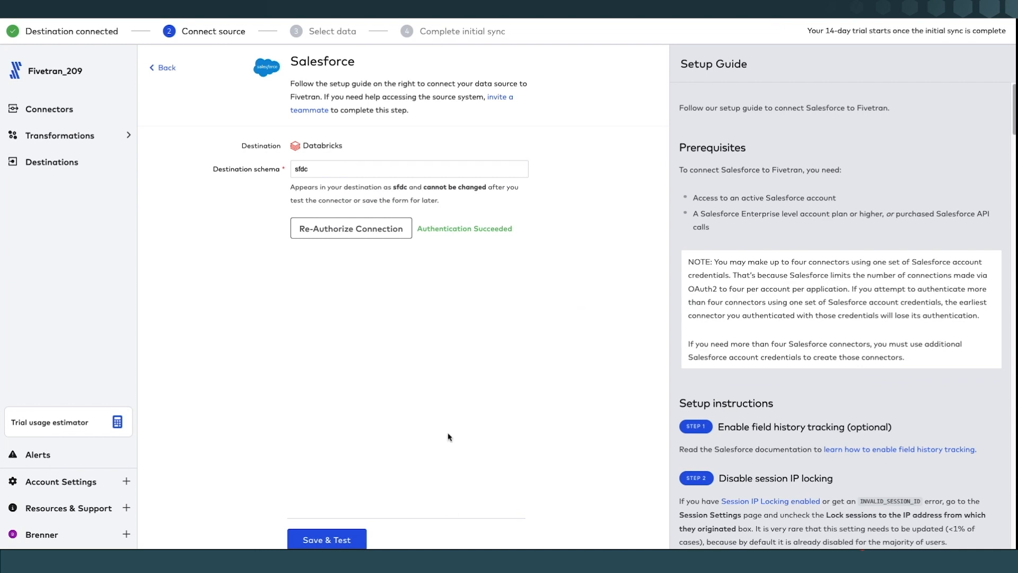
click(351, 537)
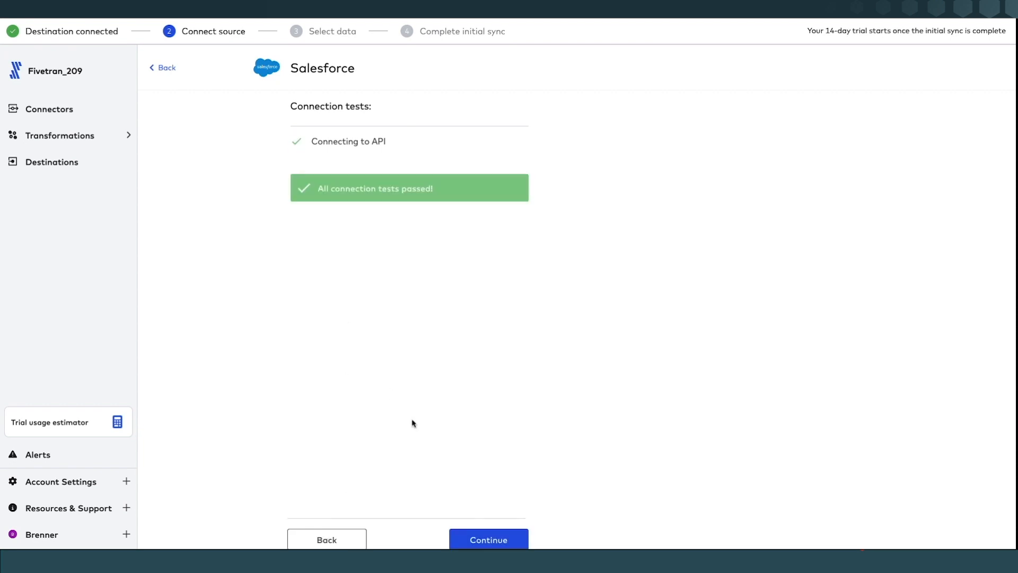
click(493, 541)
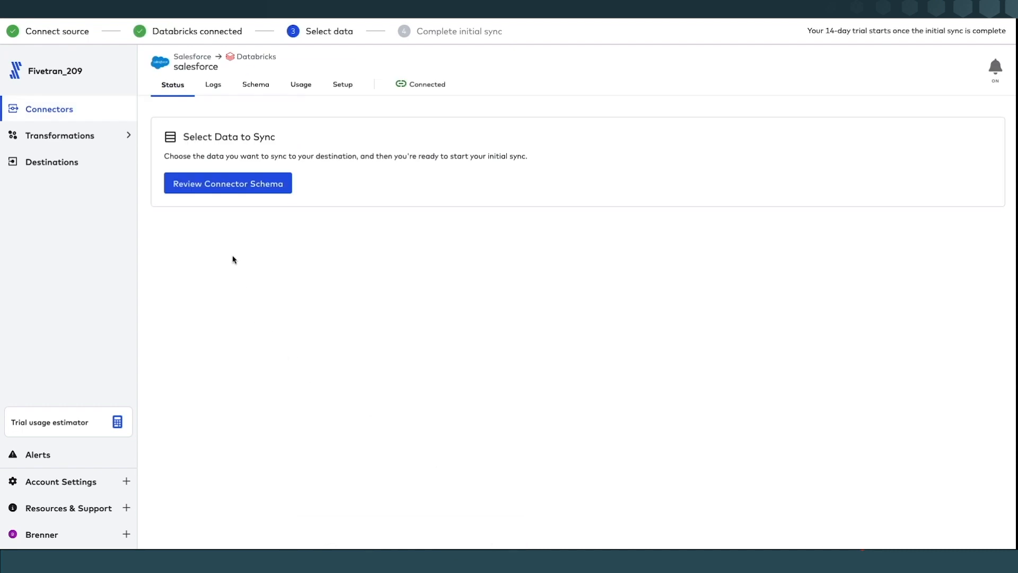
Review the Salesforce connector's schema, save the table selection, and start the initial sync
click(236, 182)
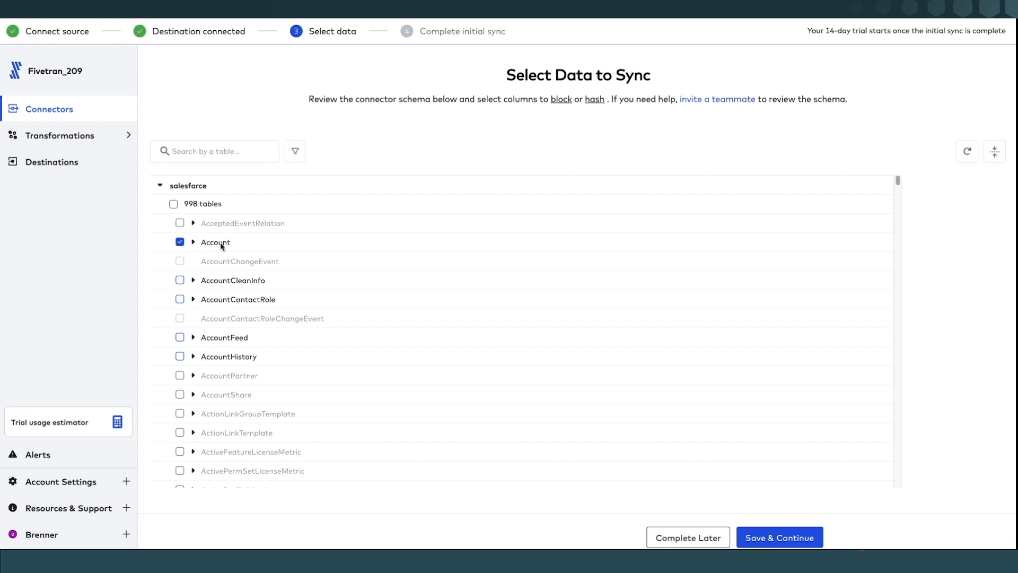
click(774, 538)
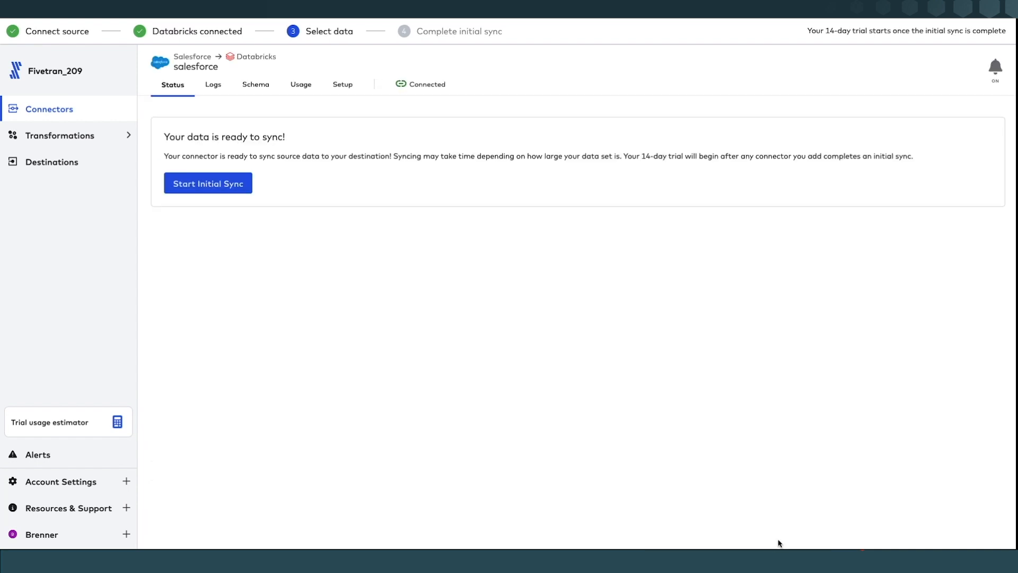
click(208, 194)
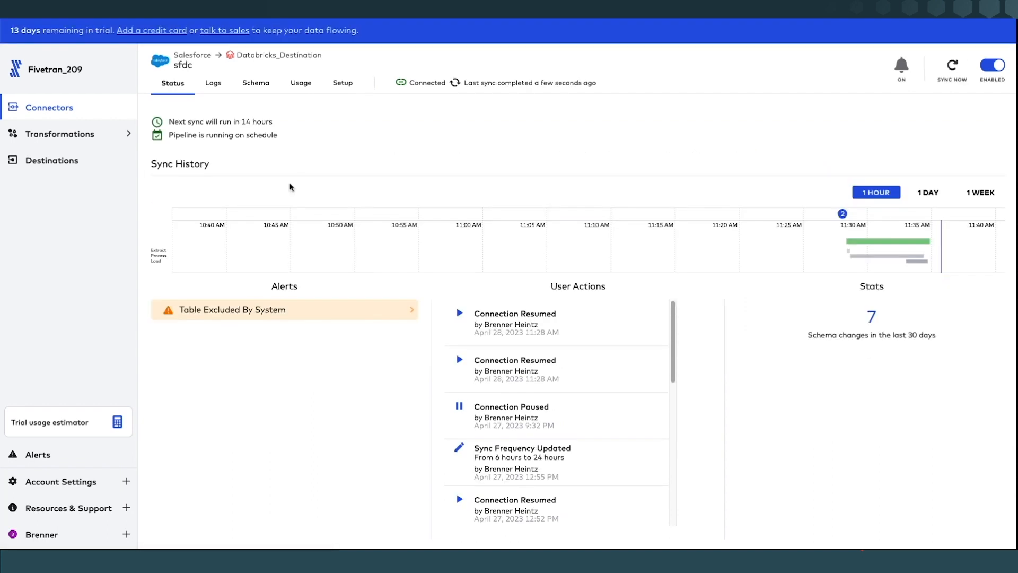
Switch to Databricks and inspect the columns and sample data of the salesforce.sfdc.account table in the Data Explorer
key(ctrl+Tab)
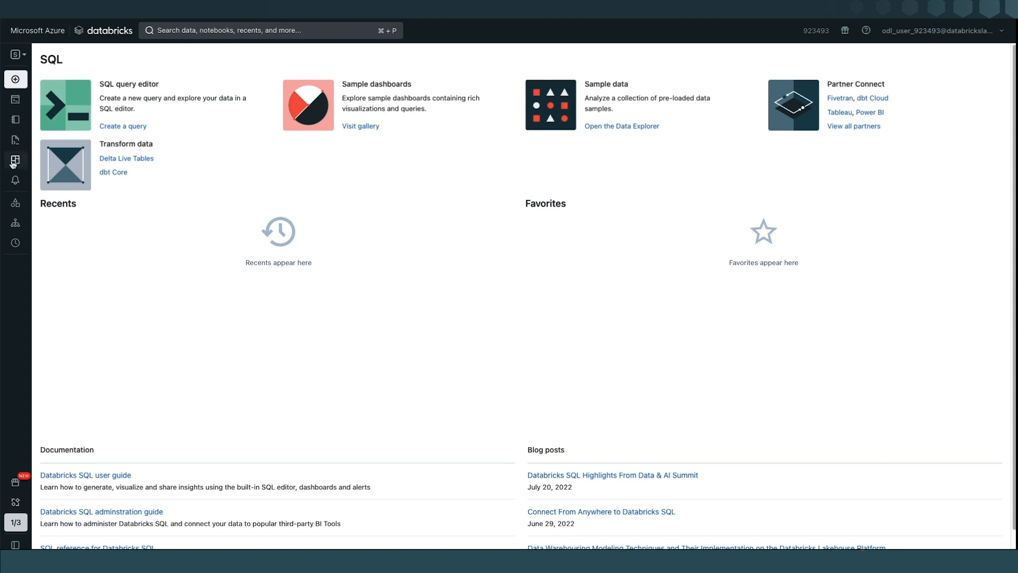
mouse_move(14, 163)
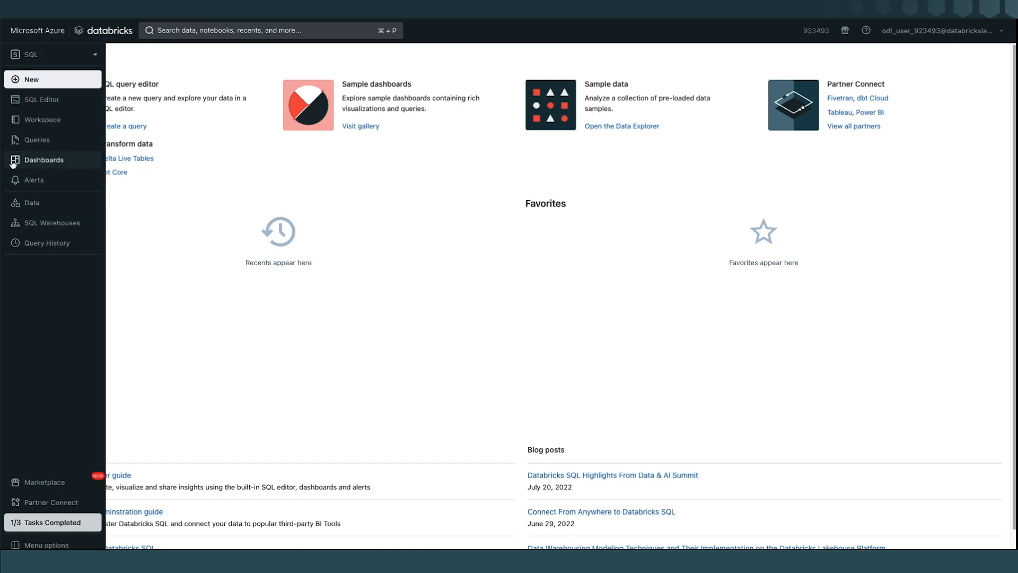
click(58, 205)
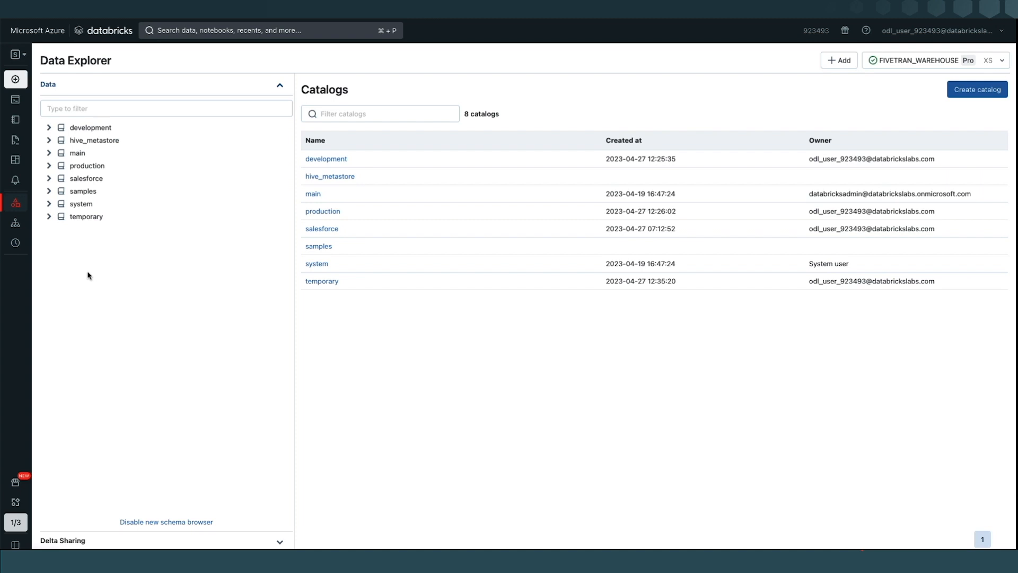
click(87, 179)
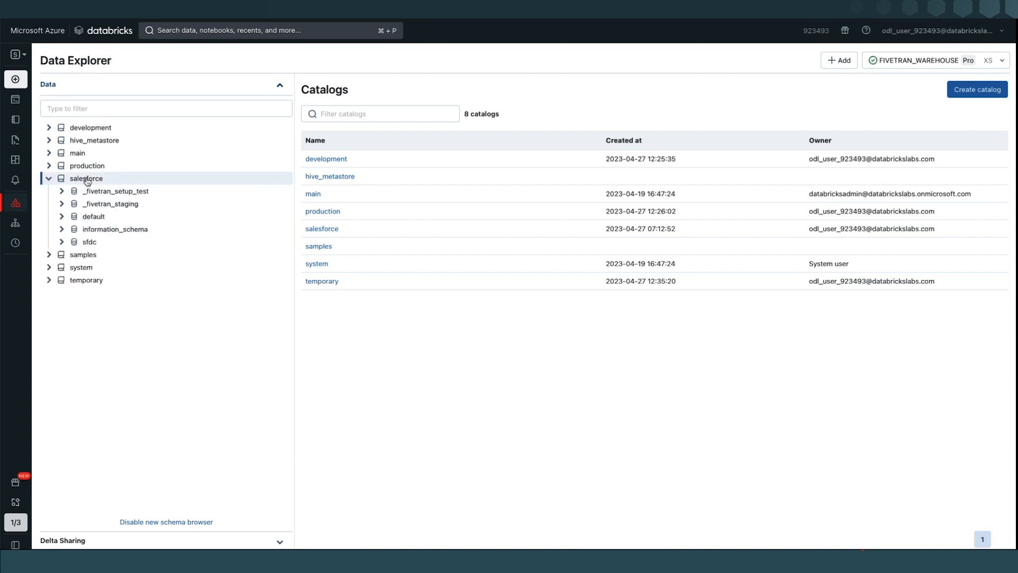
click(89, 243)
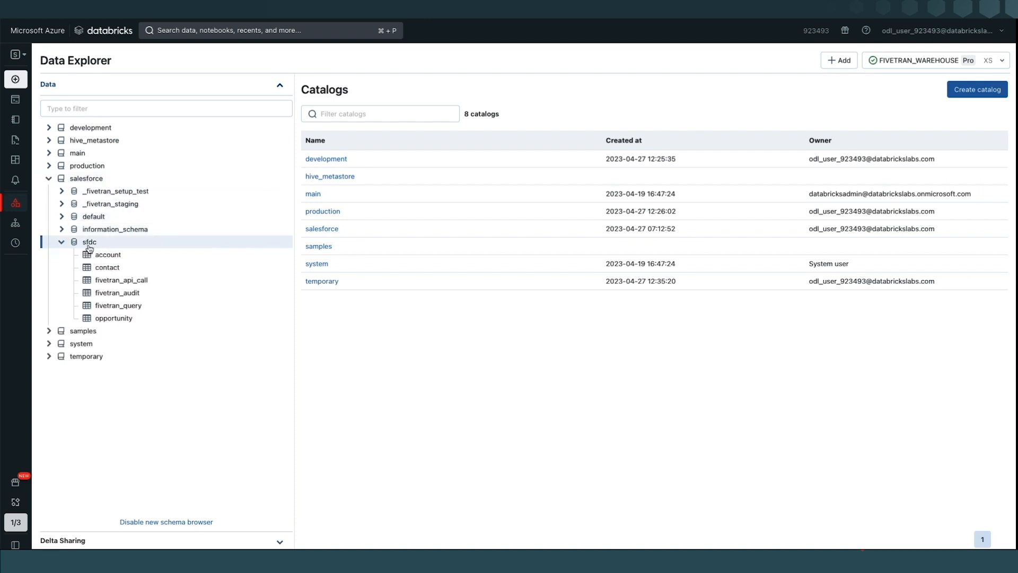
click(149, 264)
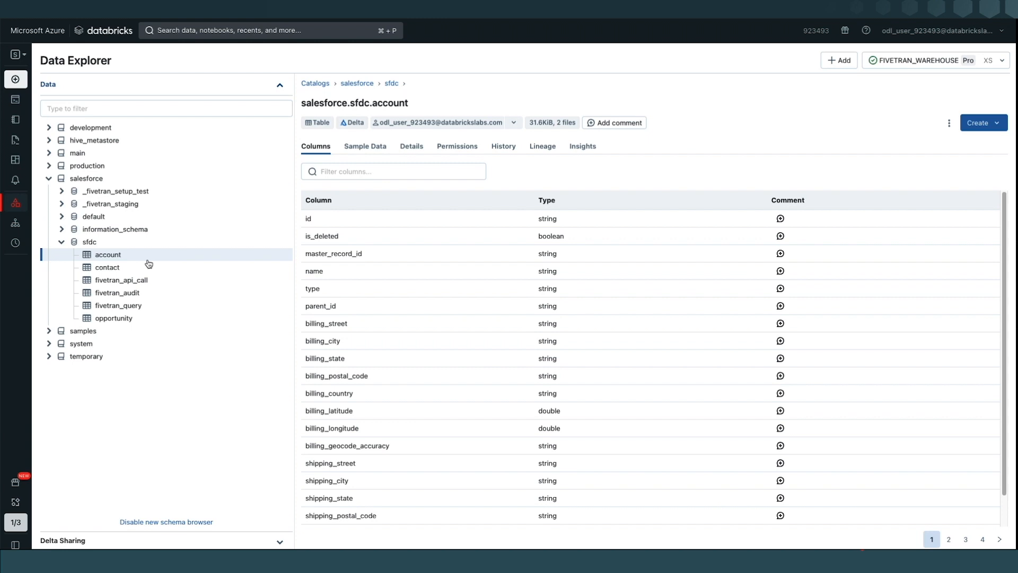
click(362, 149)
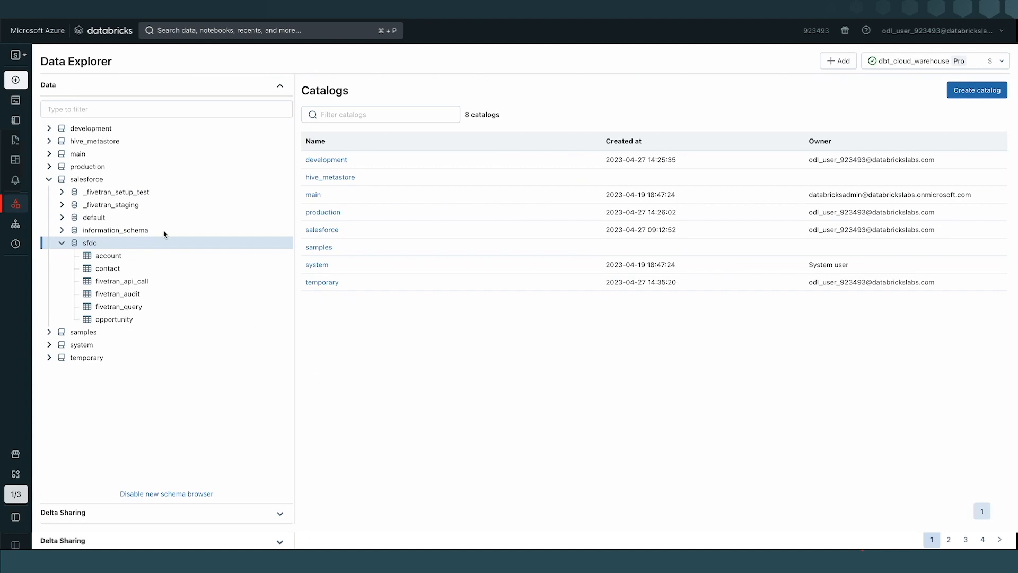
Return to Partner Connect and browse the list of partner solutions
click(23, 475)
scroll(250, 236, down, 5)
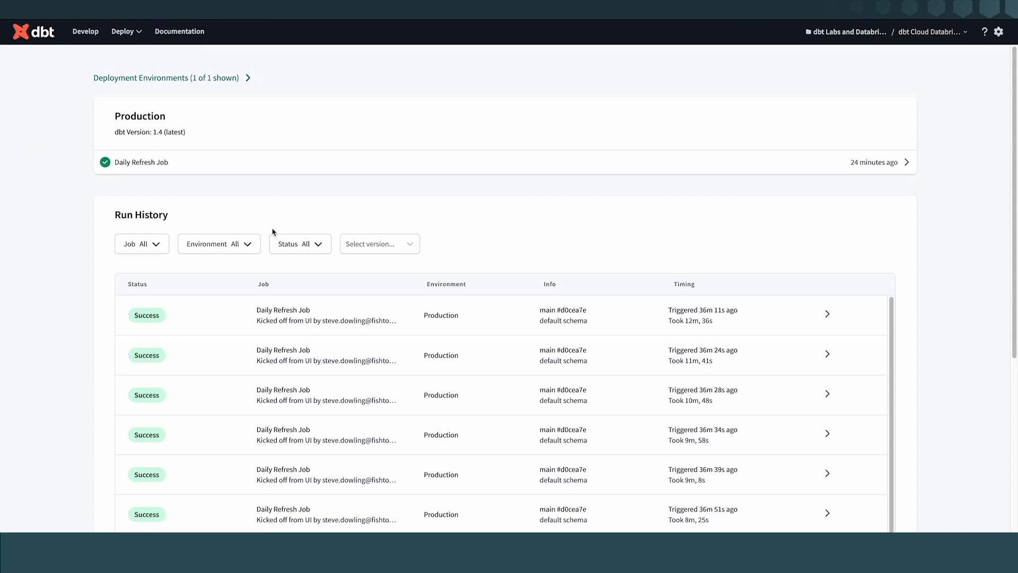
Open the salesforce.yml source file from 1-bronze_sources in the dbt development environment, examine the account id's uniqueness test, and close the file
click(85, 32)
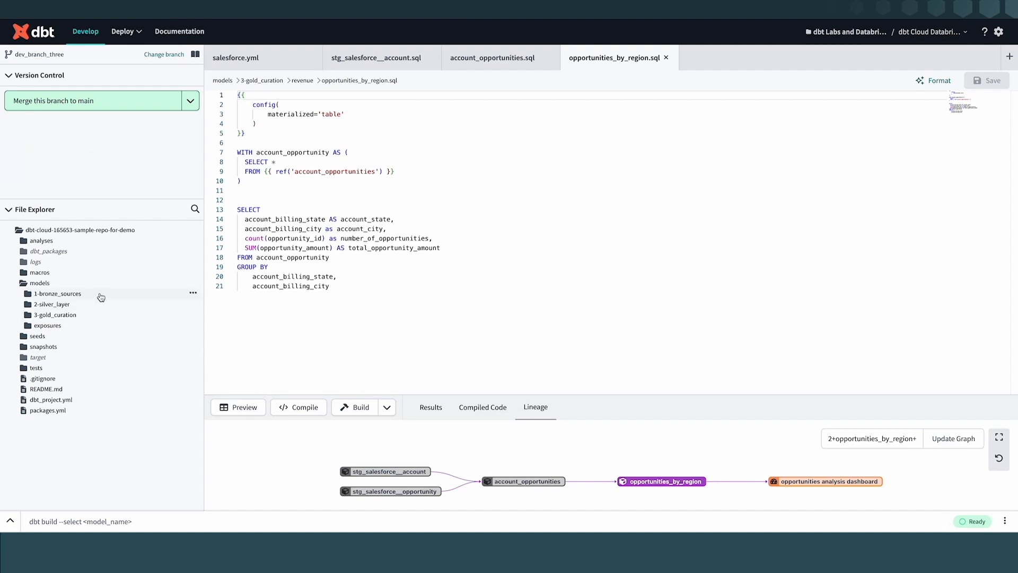
click(101, 296)
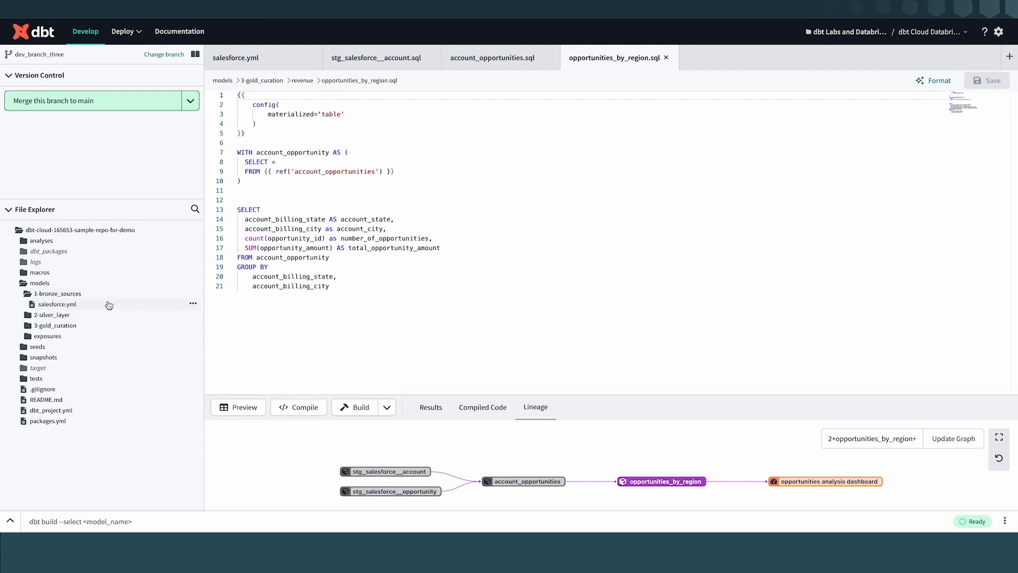
click(109, 305)
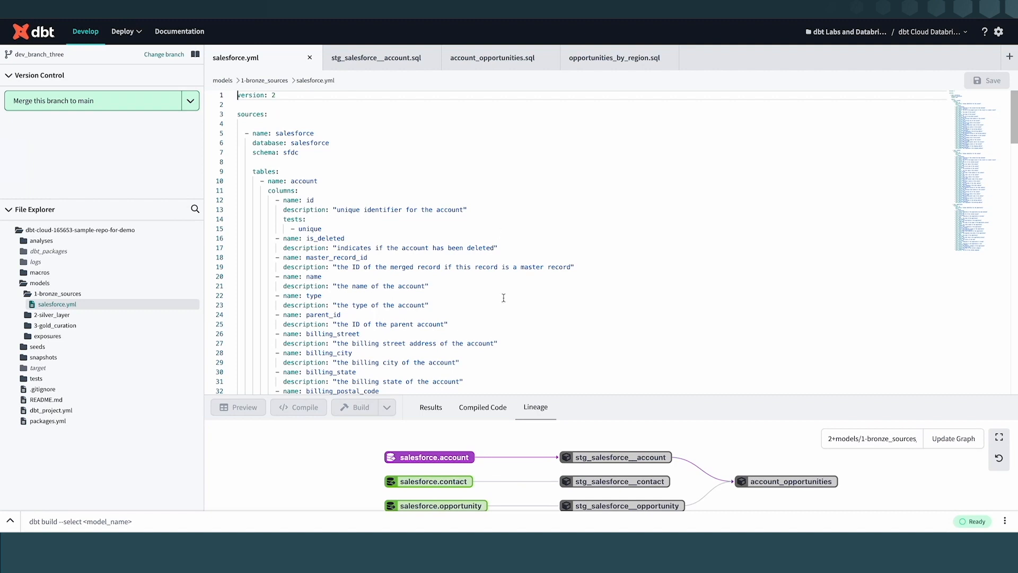
drag(358, 219, 277, 210)
click(358, 220)
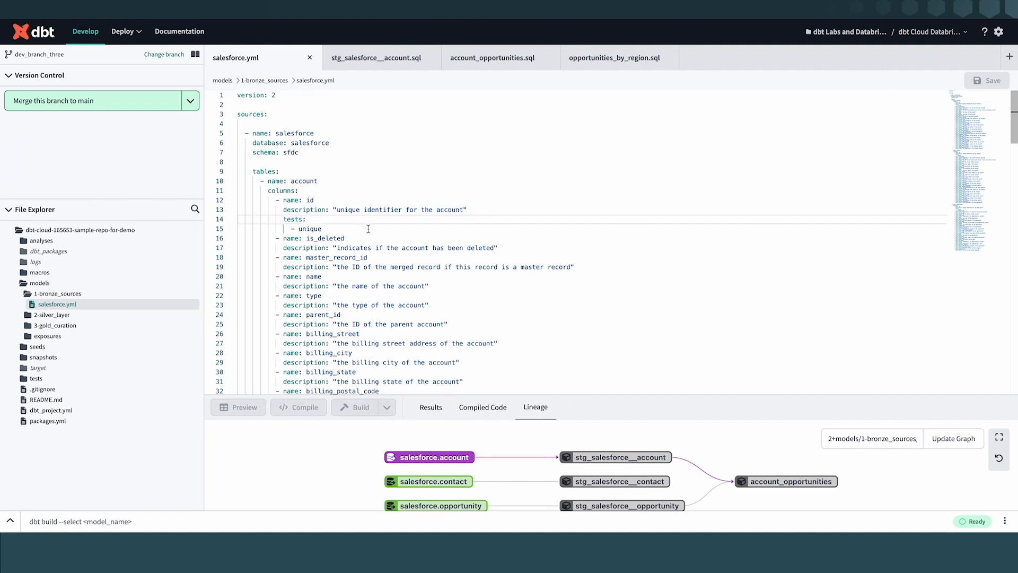
drag(361, 228, 284, 221)
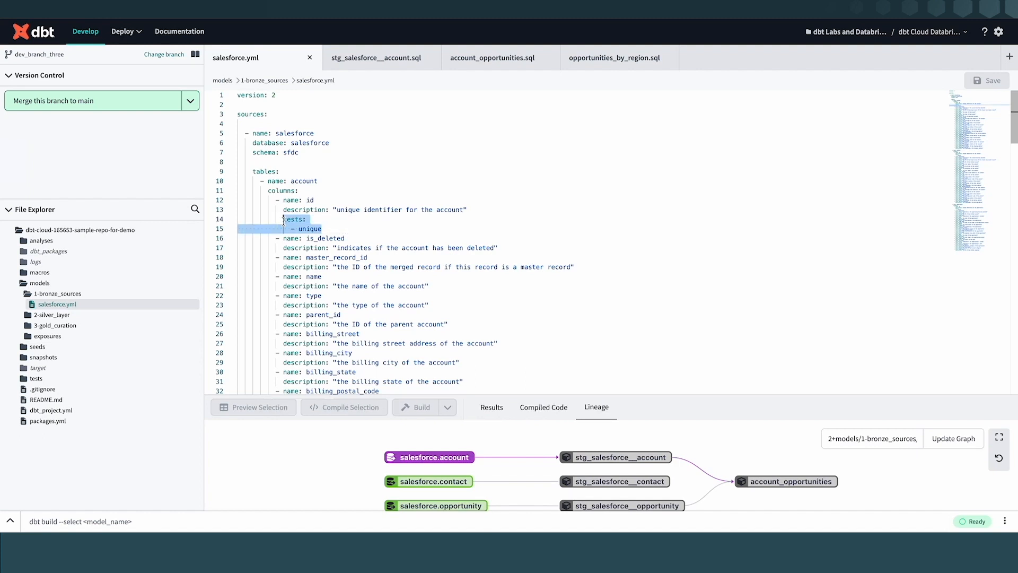
click(383, 226)
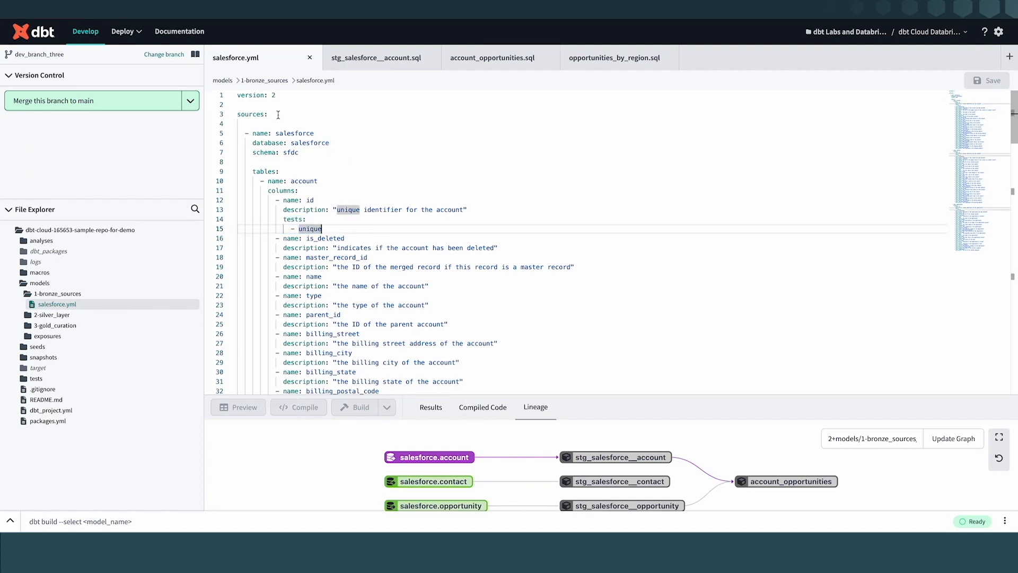
click(310, 57)
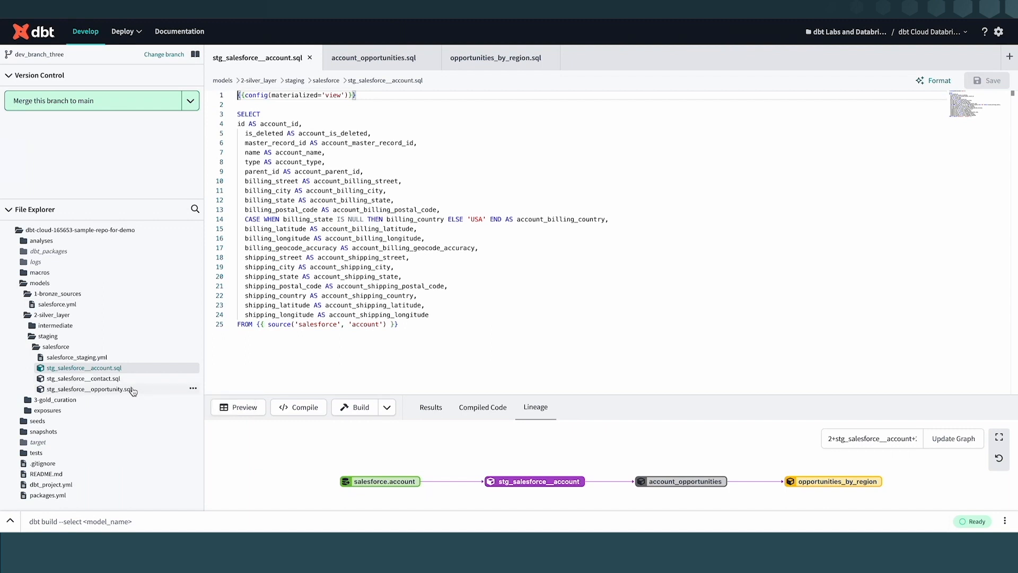
Examine the materialization config in stg_salesforce__account.sql, and follow the lineage to the account_opportunities and opportunities_by_region models
drag(370, 98, 237, 95)
click(323, 101)
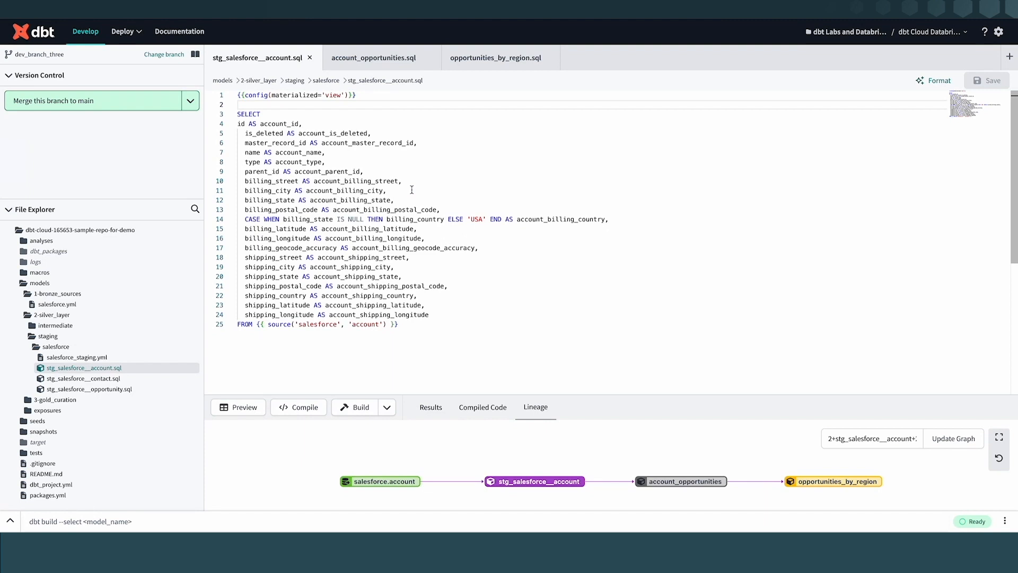
double_click(686, 482)
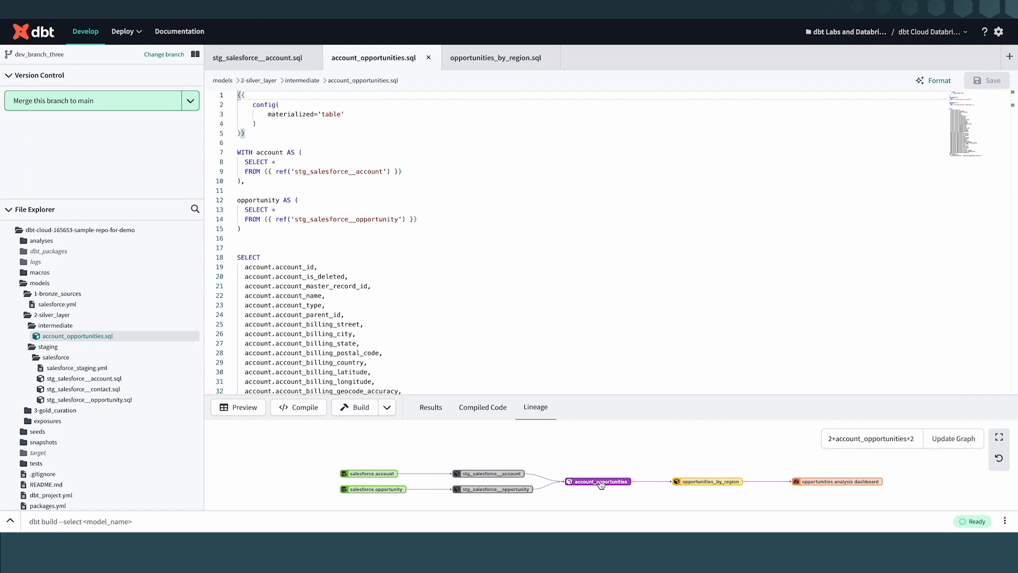
double_click(713, 483)
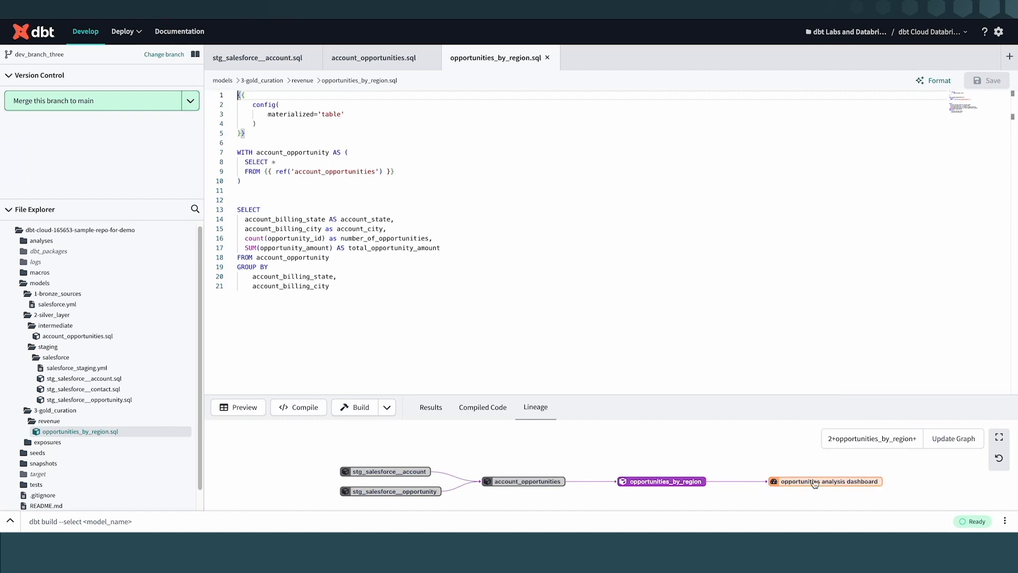
Build the opportunities_by_region model together with its upstream and downstream dependencies
click(491, 315)
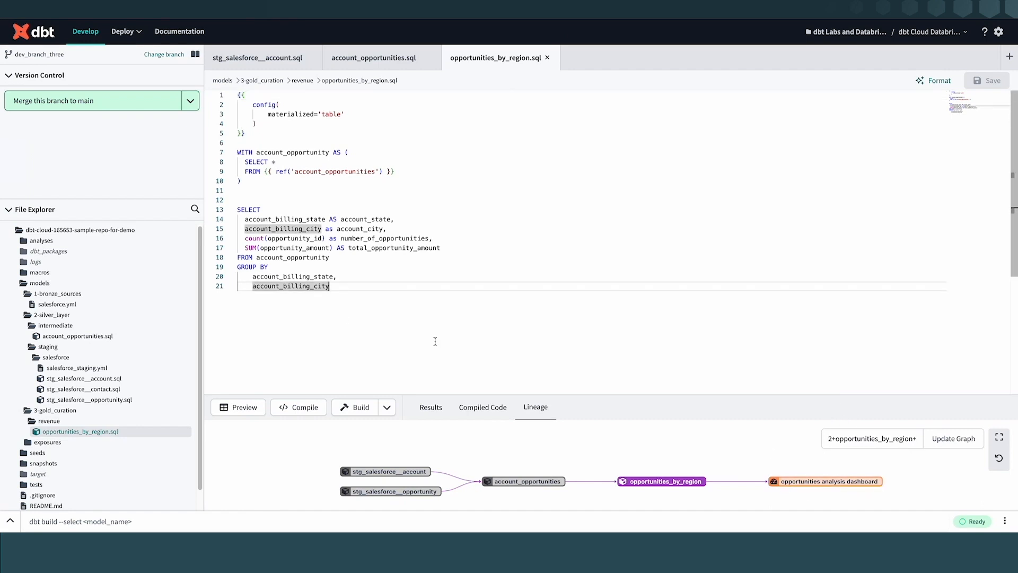
click(388, 410)
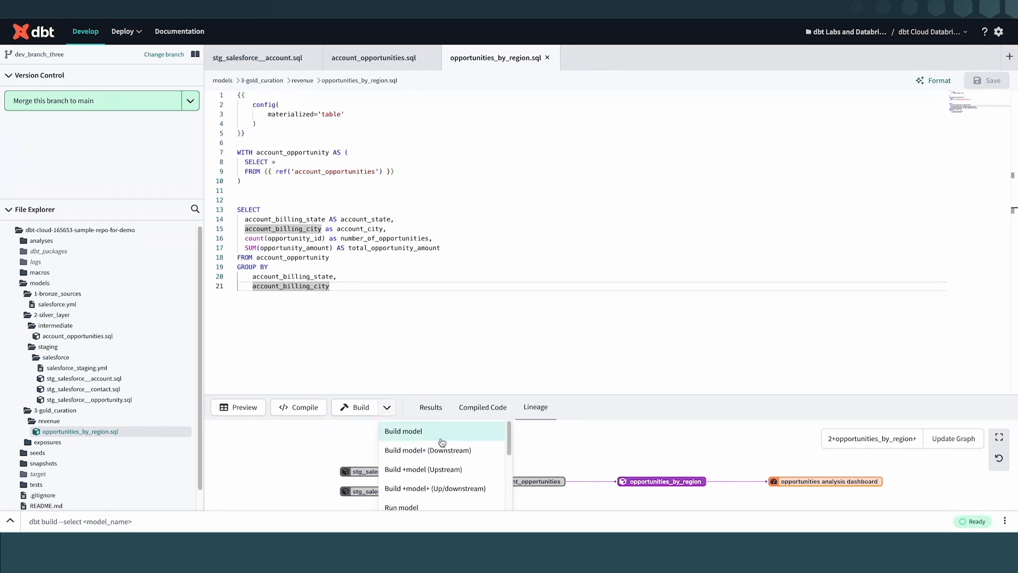
click(443, 492)
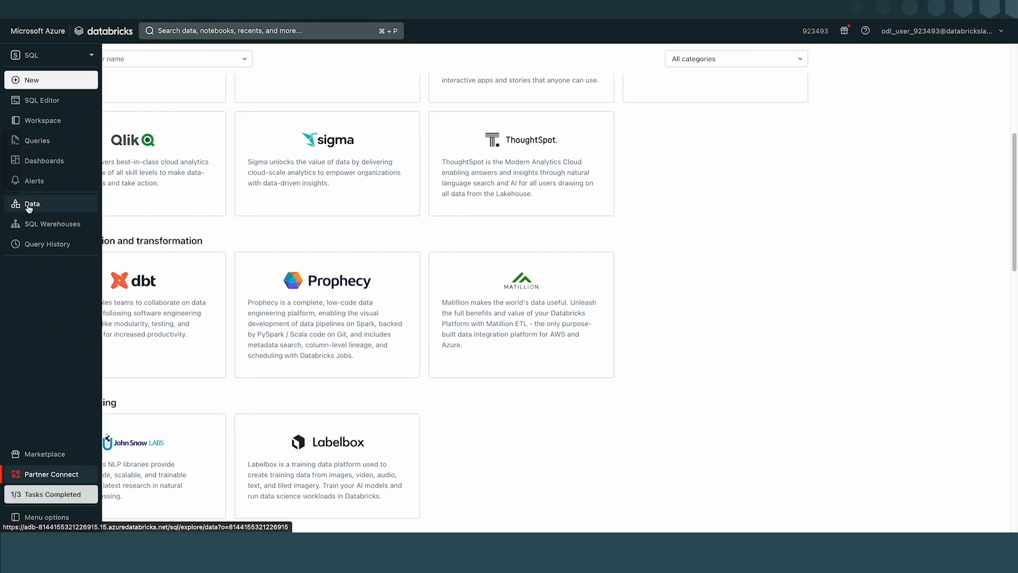
Switch to the Databricks Data Explorer and look at the tables in the development catalog's gold_layer and silver_layer schemas
click(30, 206)
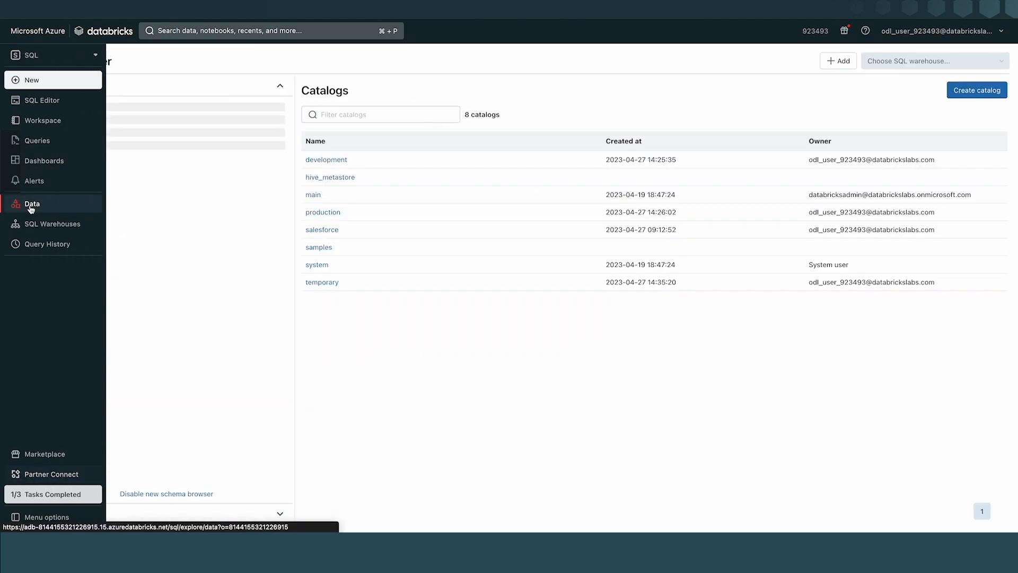
click(49, 129)
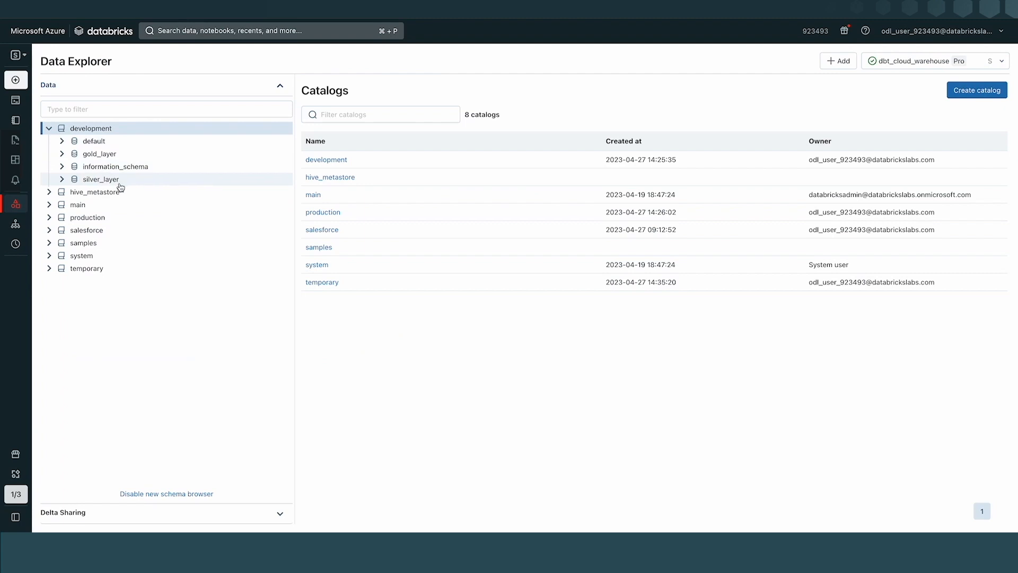
click(61, 154)
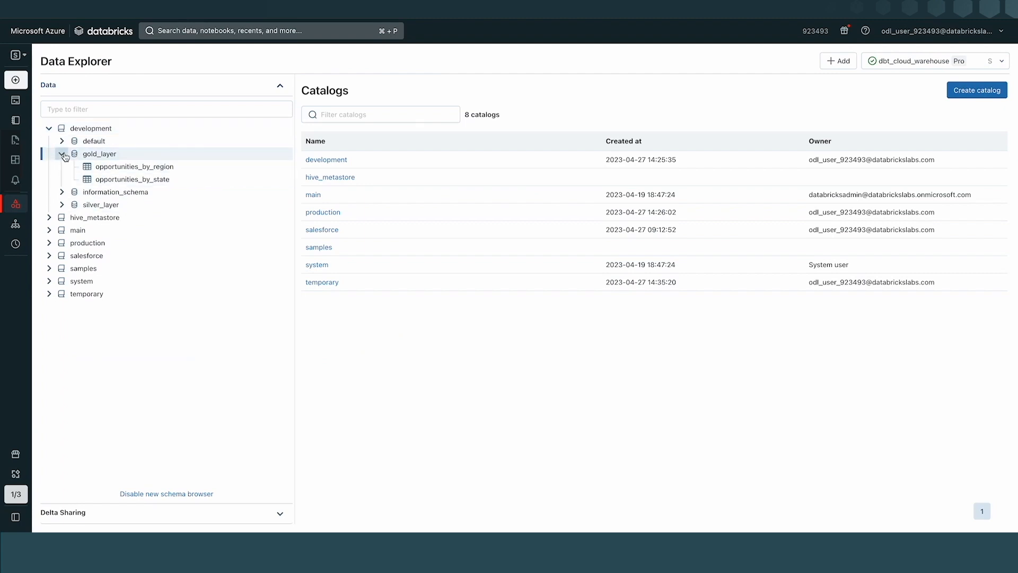
click(63, 154)
click(62, 180)
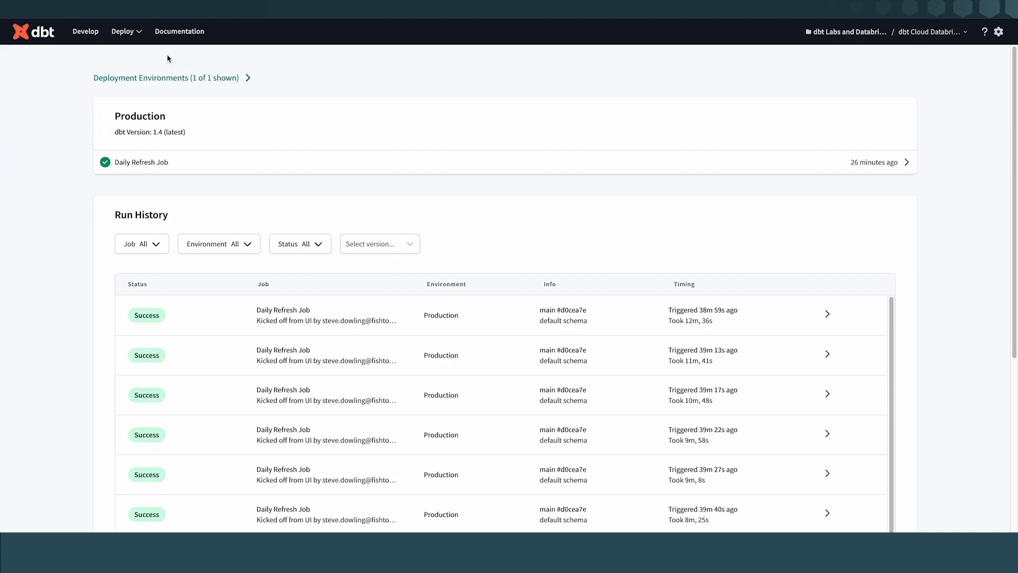
Switch to dbt Cloud and review the settings of the Daily Refresh Job
click(136, 40)
click(173, 85)
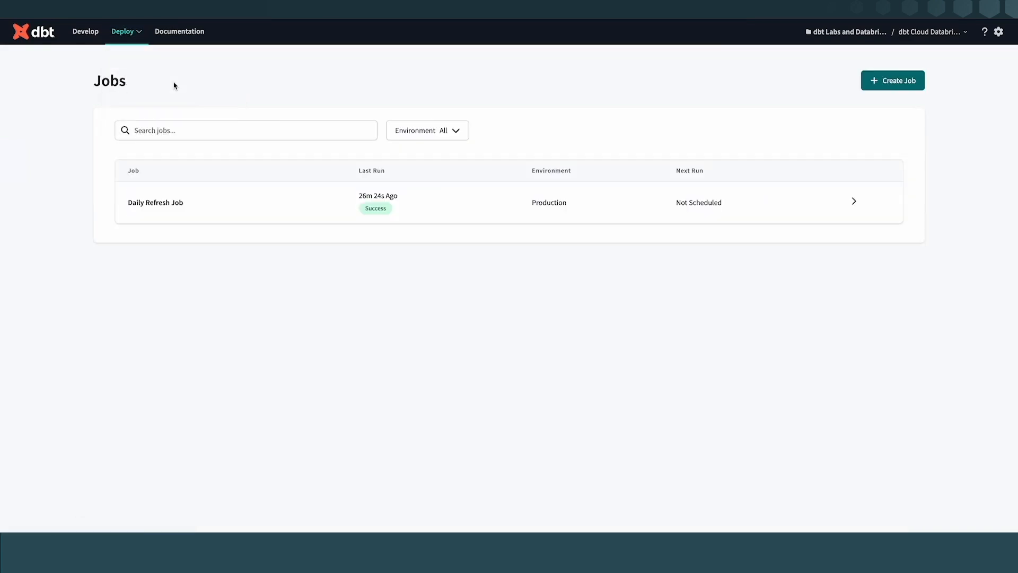
click(195, 211)
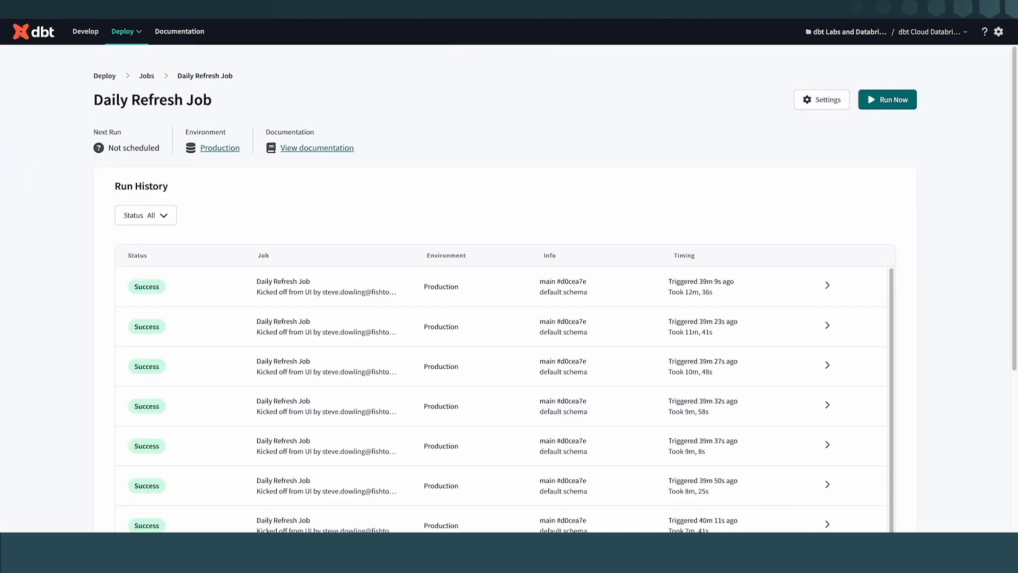
click(830, 106)
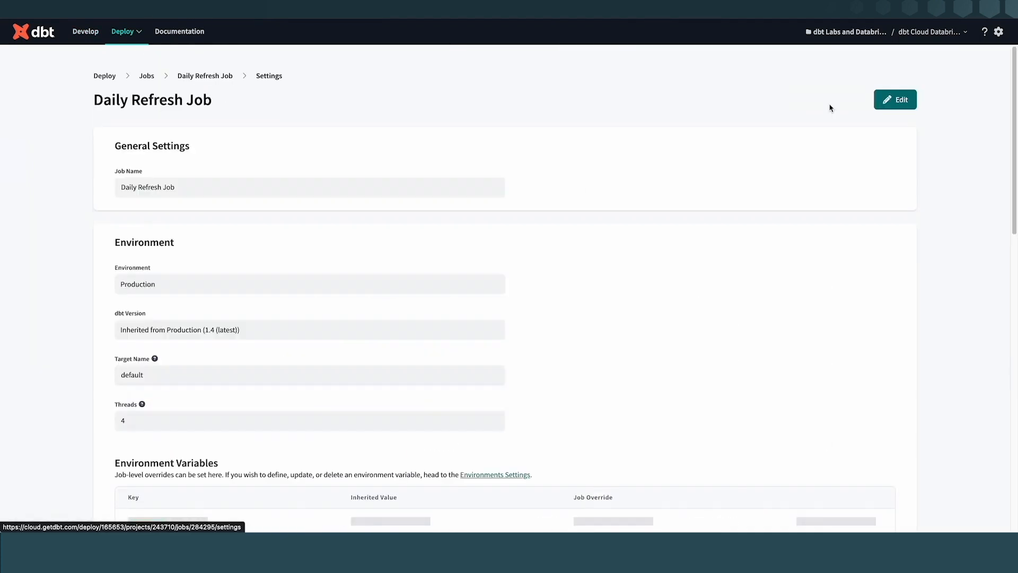
scroll(373, 145, down, 1)
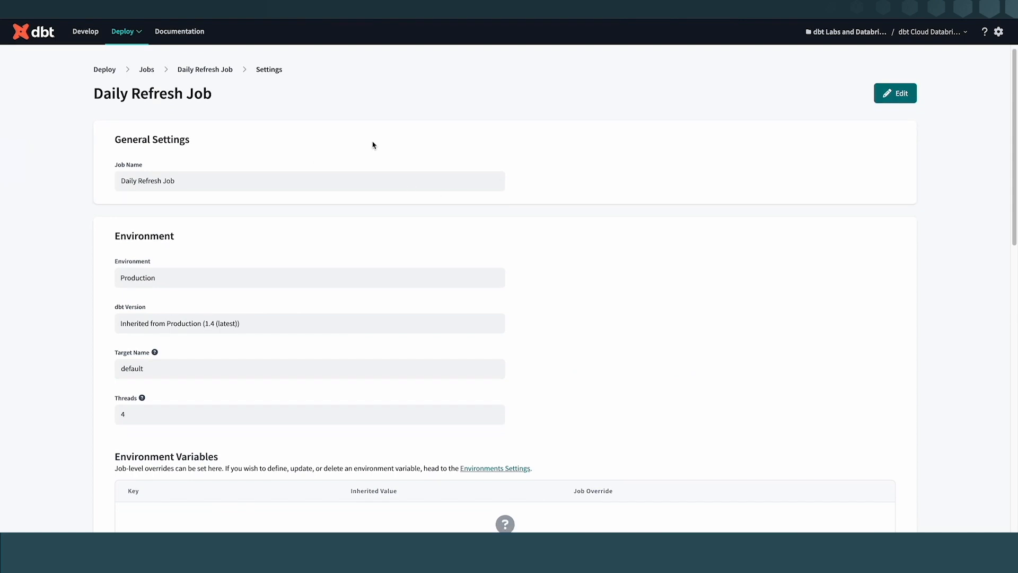
scroll(373, 145, down, 8)
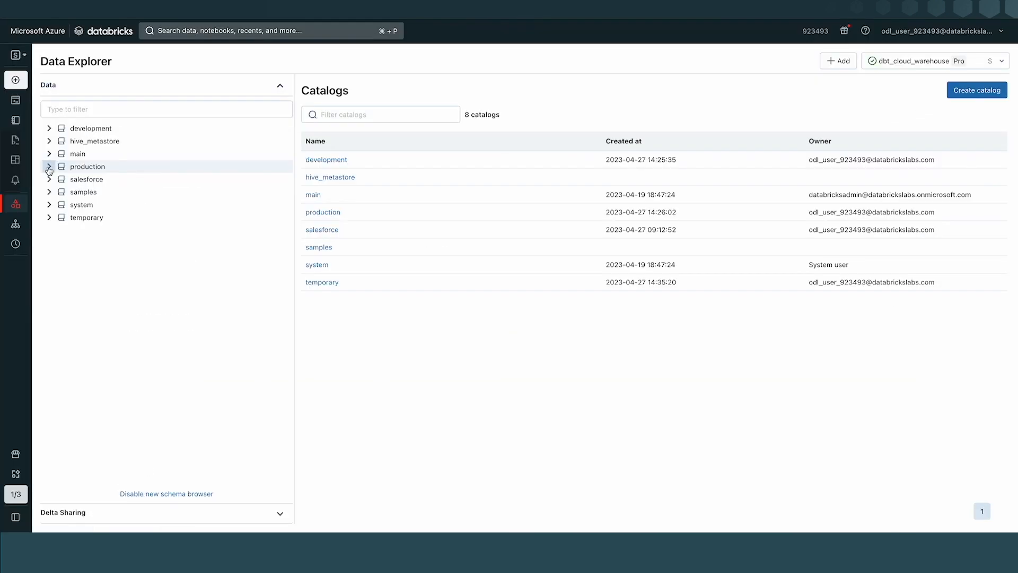
Switch to Databricks, browse the production catalog's silver_layer and gold_layer schemas, and open the opportunities_by_region table
click(49, 167)
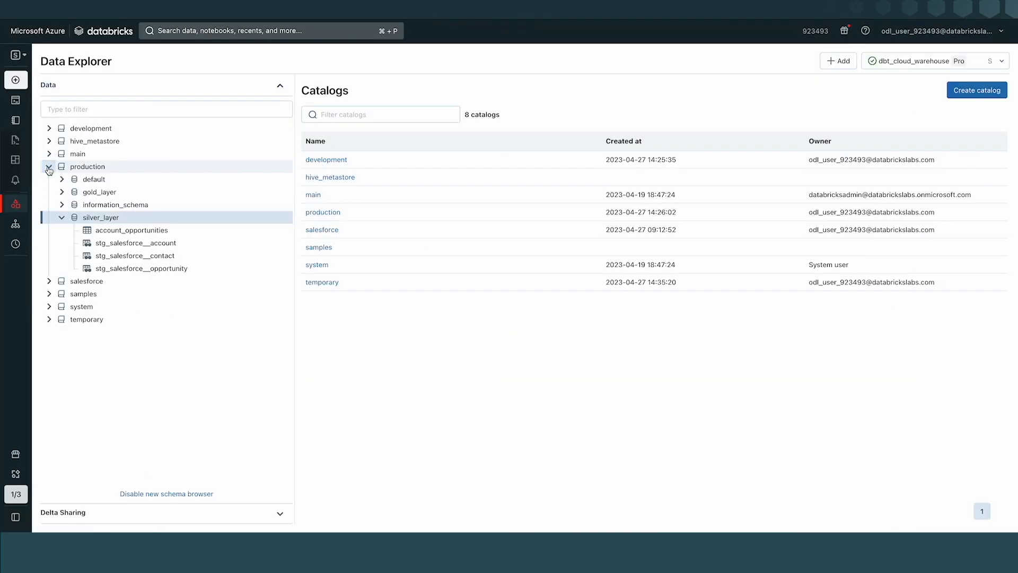
click(61, 218)
click(62, 192)
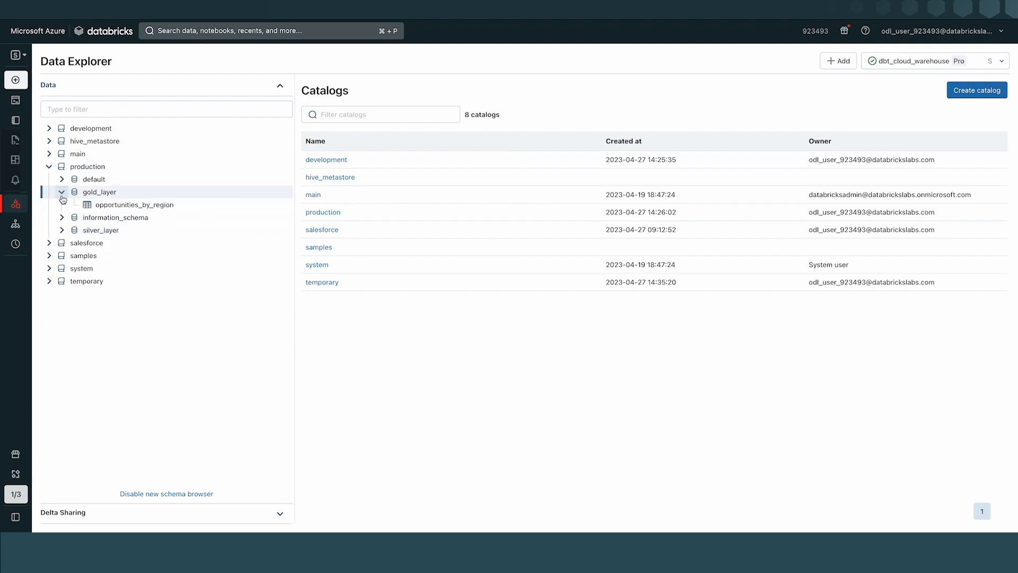
click(178, 206)
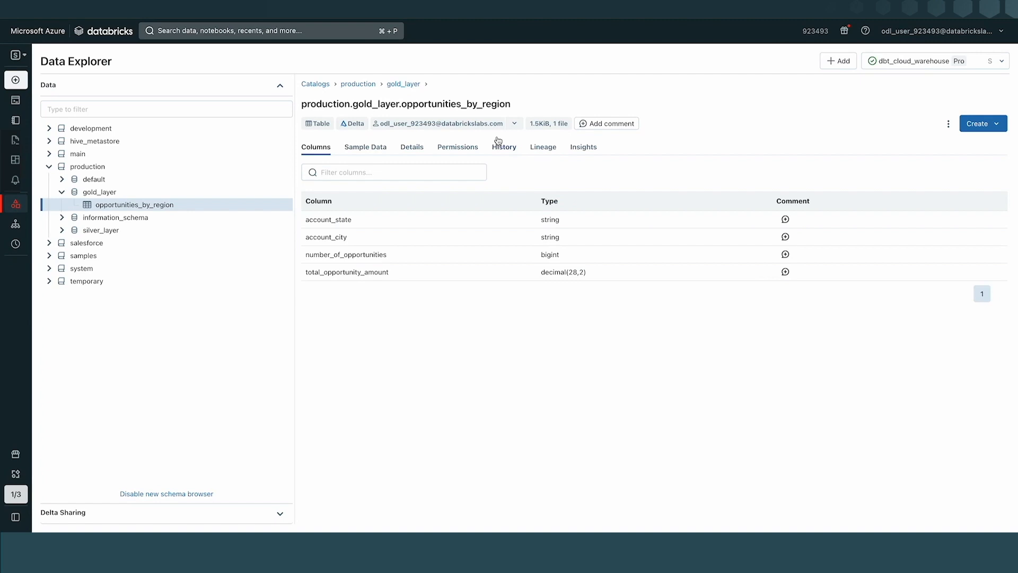
Open dbt_cloud_warehouse for editing, review its type and advanced options including Unity Catalog, and save the warehouse configuration
click(42, 221)
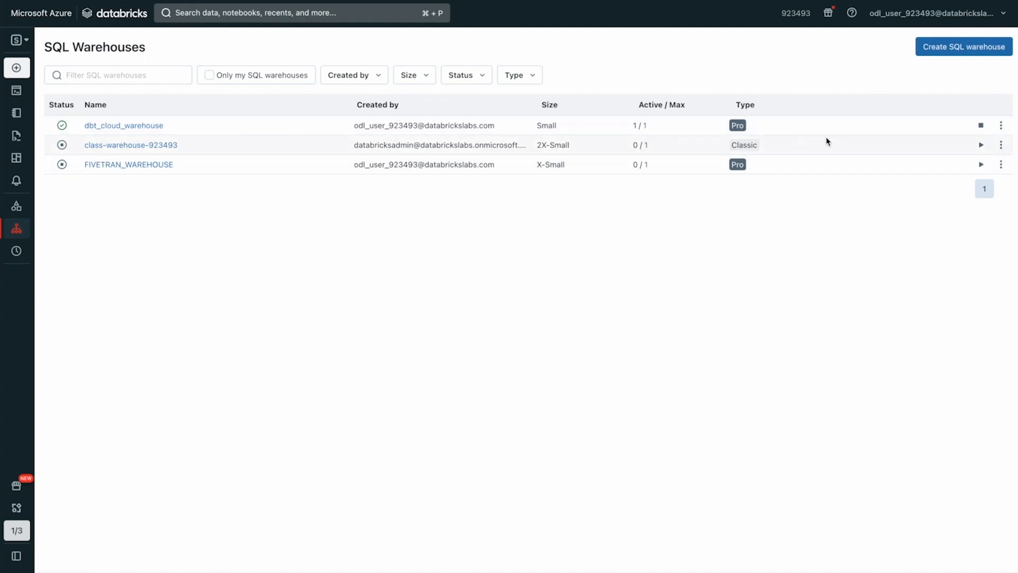
click(1002, 132)
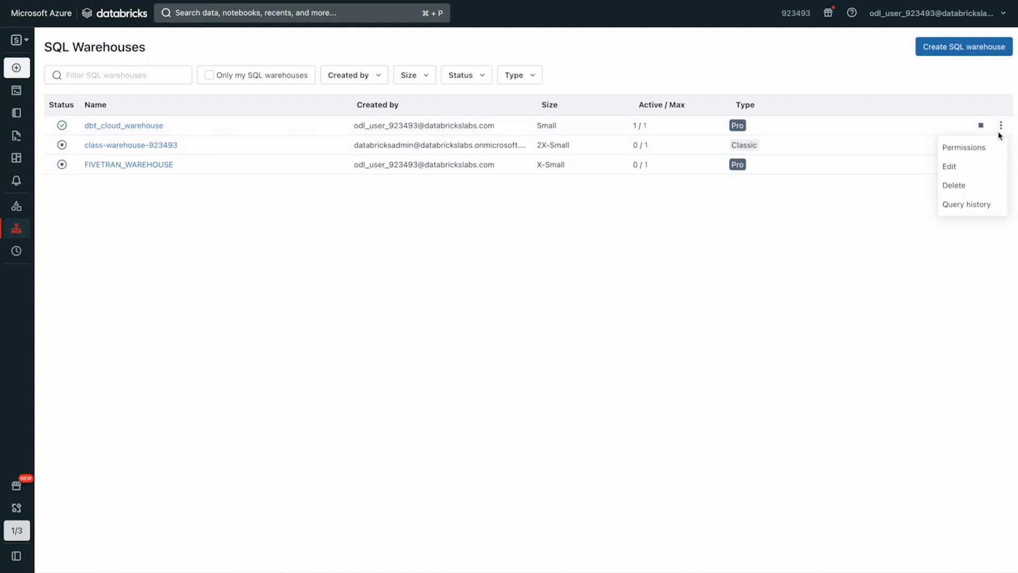
click(971, 163)
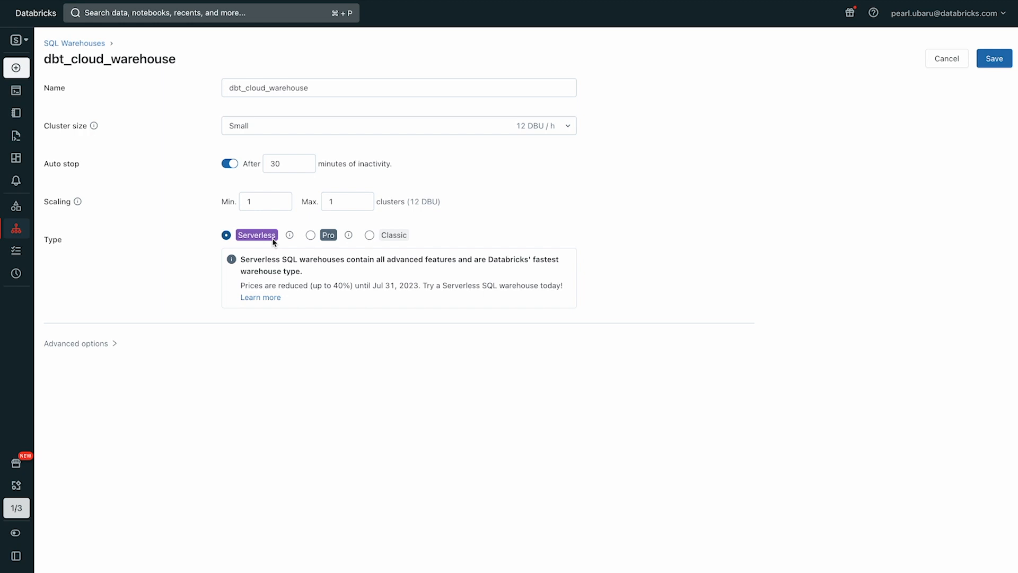
click(103, 347)
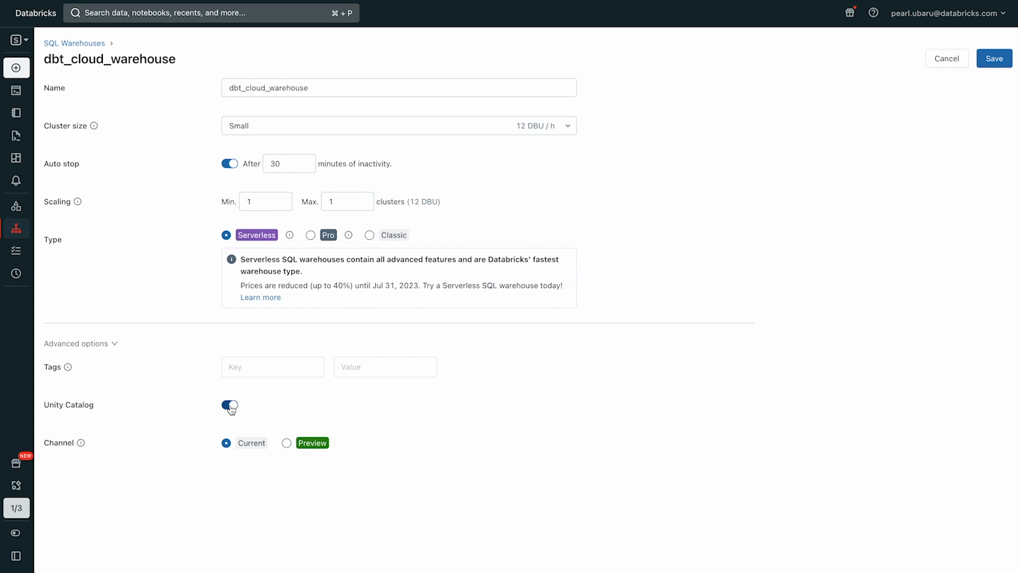
click(994, 59)
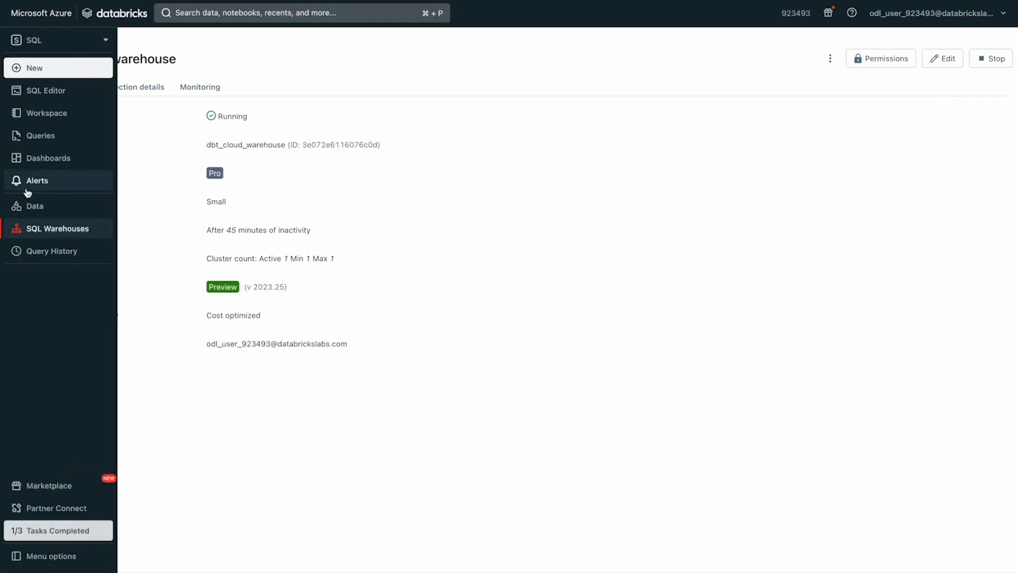
Look through the schemas of the salesforce, development and production catalogs in the Data Explorer, and view the production catalog's details
click(30, 206)
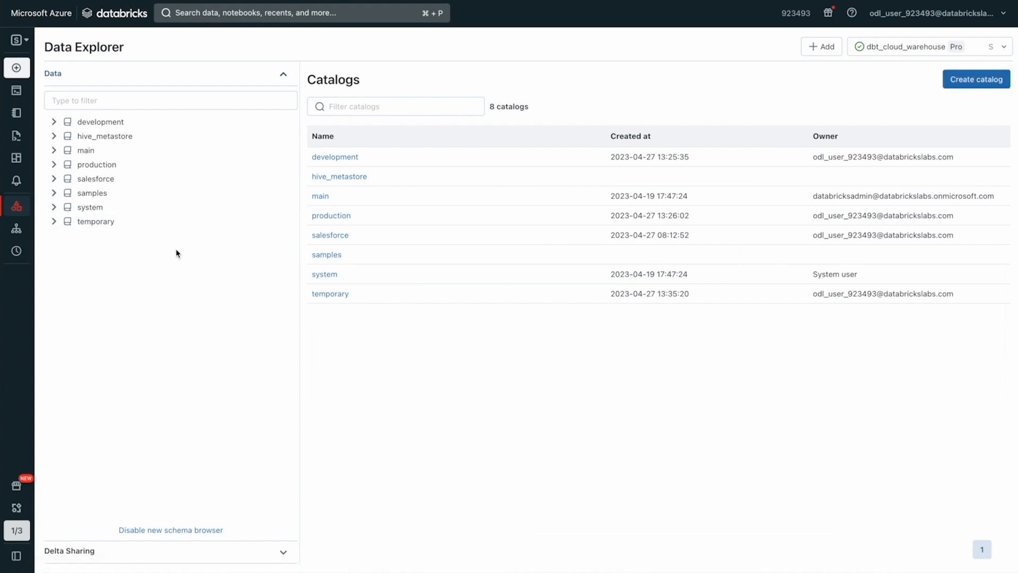
click(125, 179)
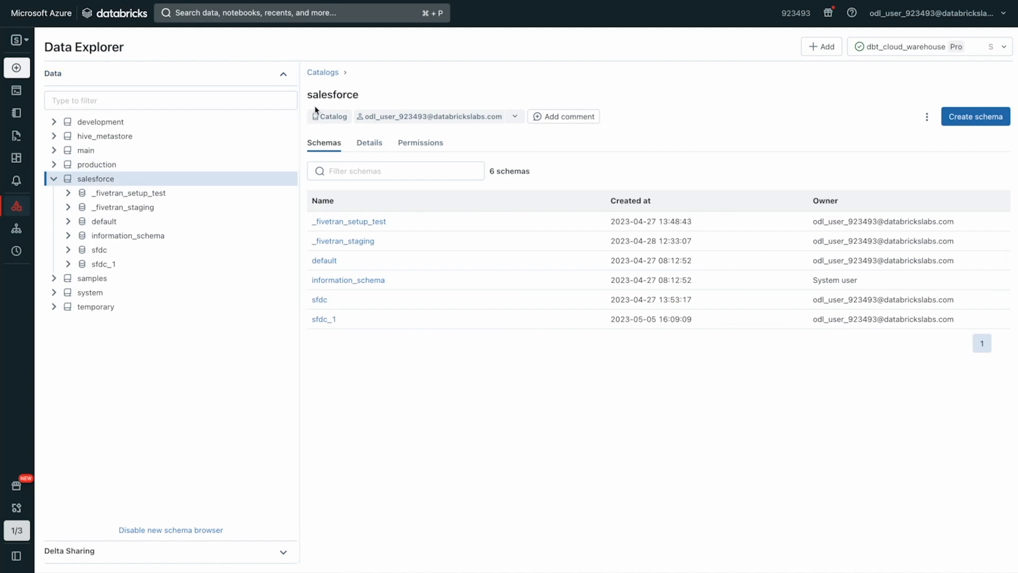
click(130, 121)
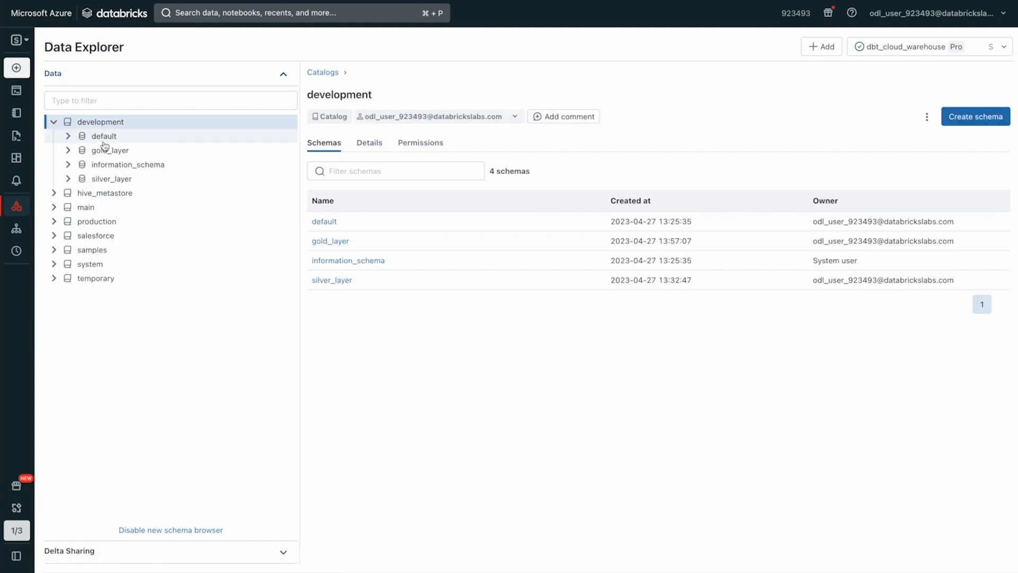
click(80, 222)
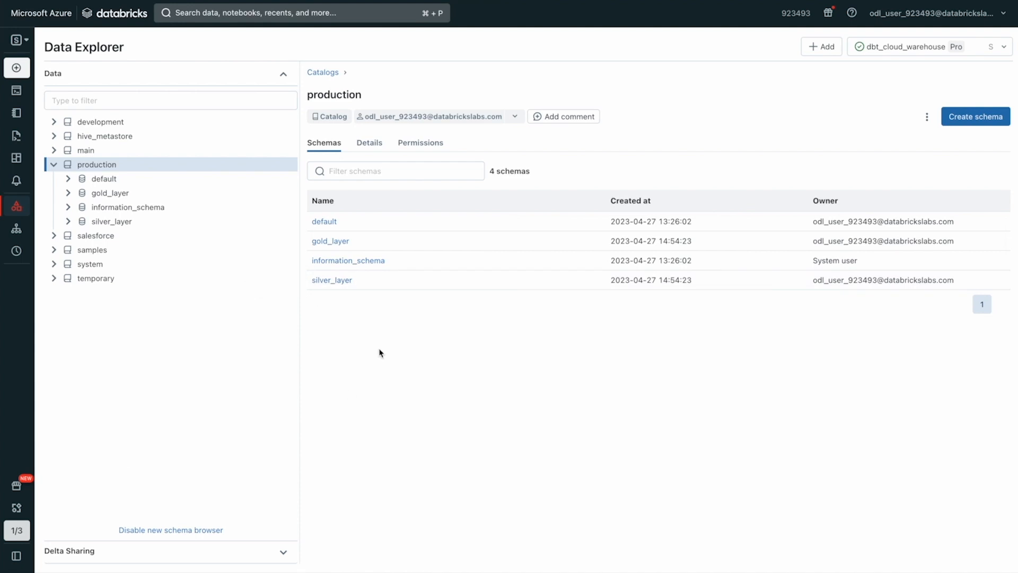
click(370, 142)
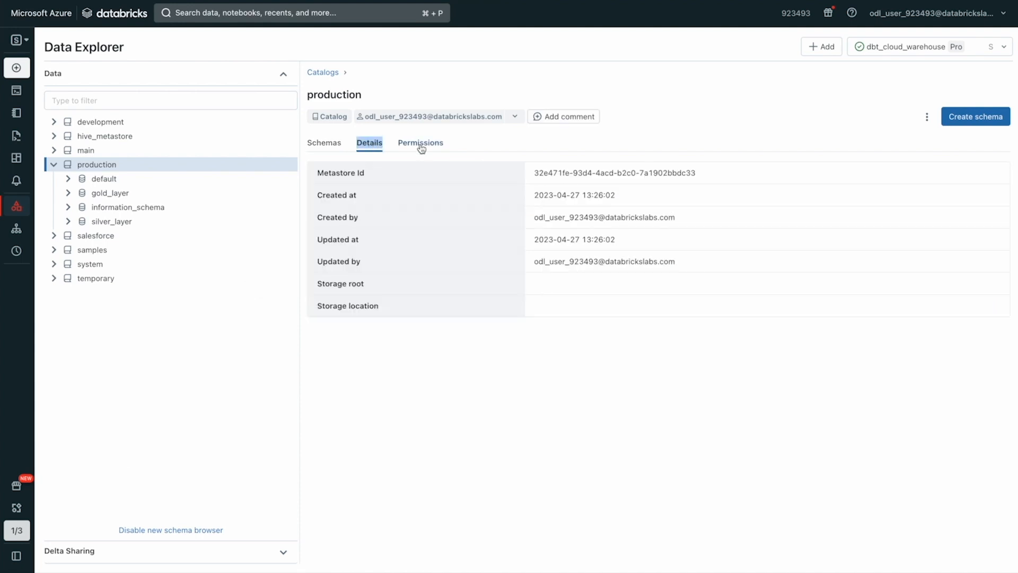
Grant the USE CATALOG privilege on the production catalog to the first instructor account found by searching odl
click(420, 144)
click(323, 171)
click(351, 219)
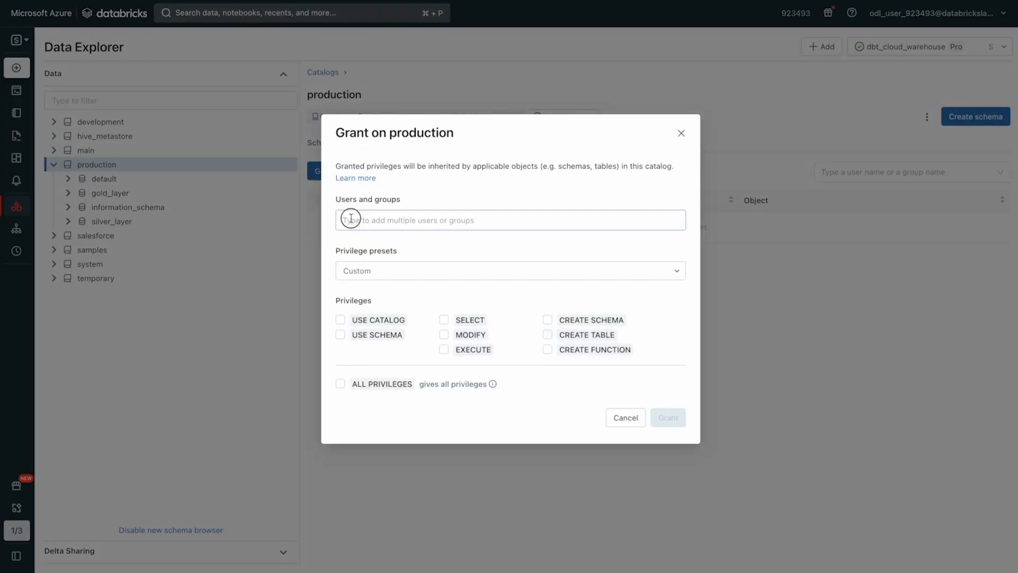
text(odl)
click(361, 269)
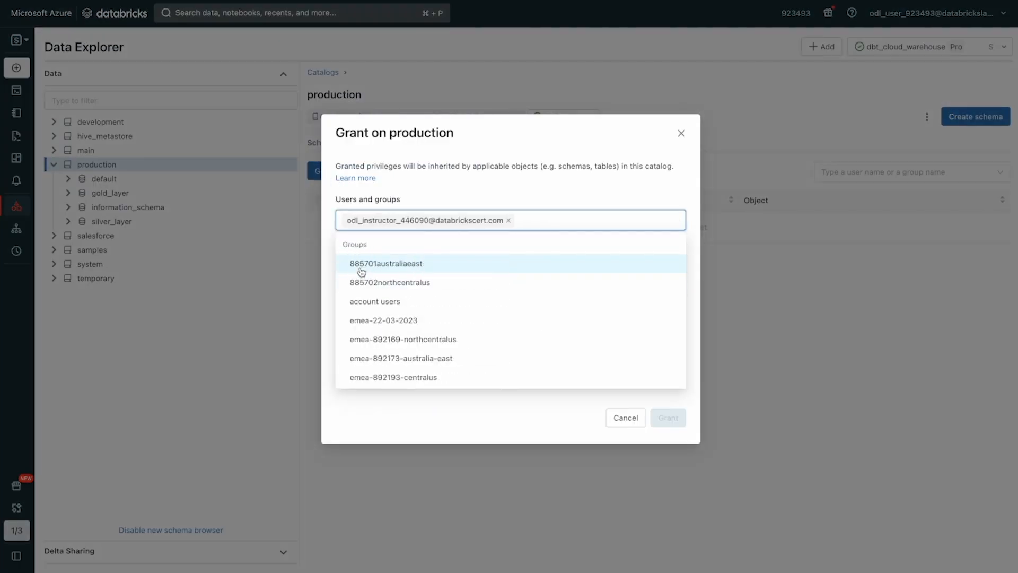
click(528, 191)
click(340, 320)
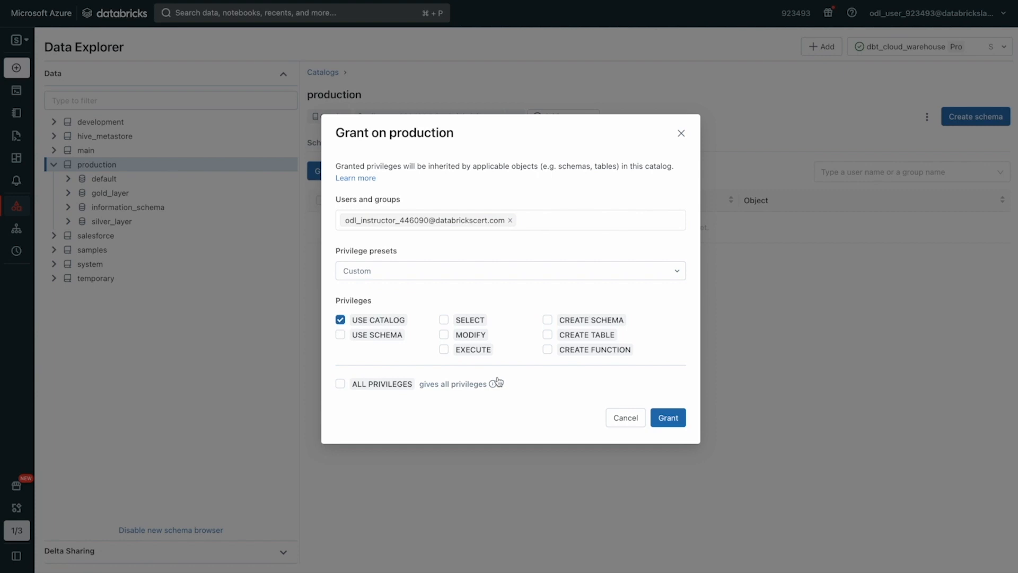
click(667, 417)
Review the details of the production catalog's gold_layer schema and grant USE SCHEMA on it to the first instructor account matching odl
click(200, 193)
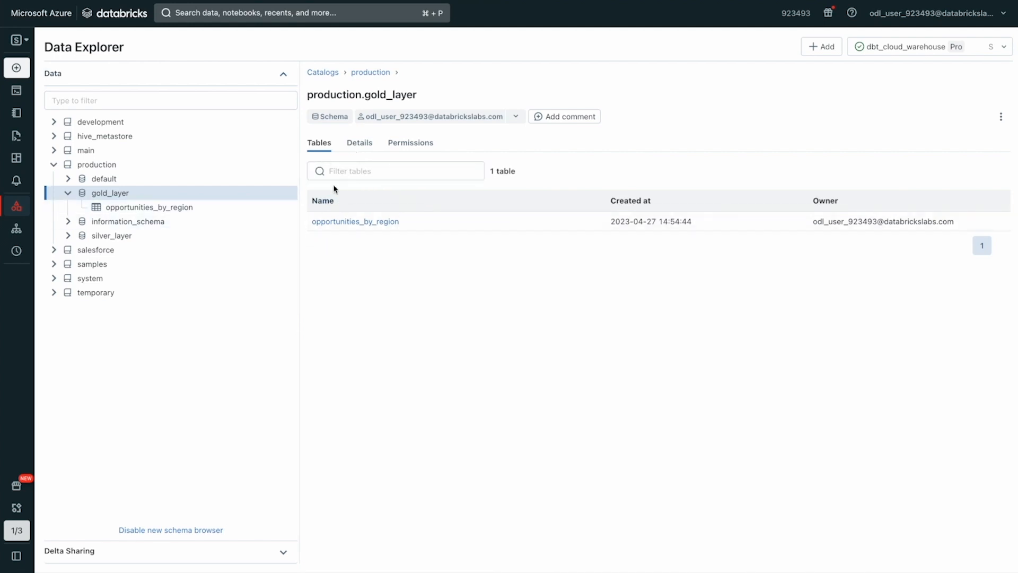
click(363, 148)
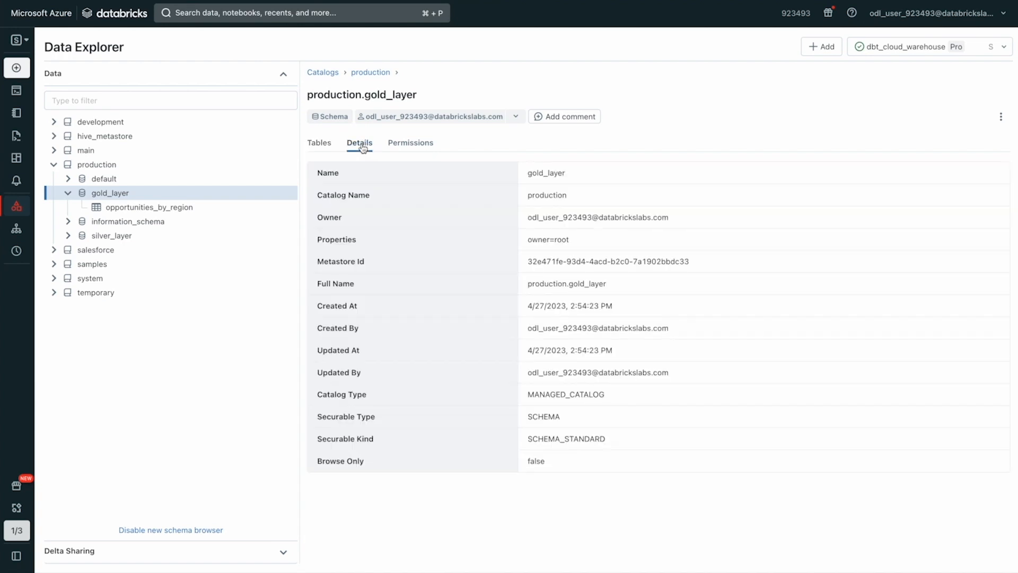
click(409, 144)
click(330, 170)
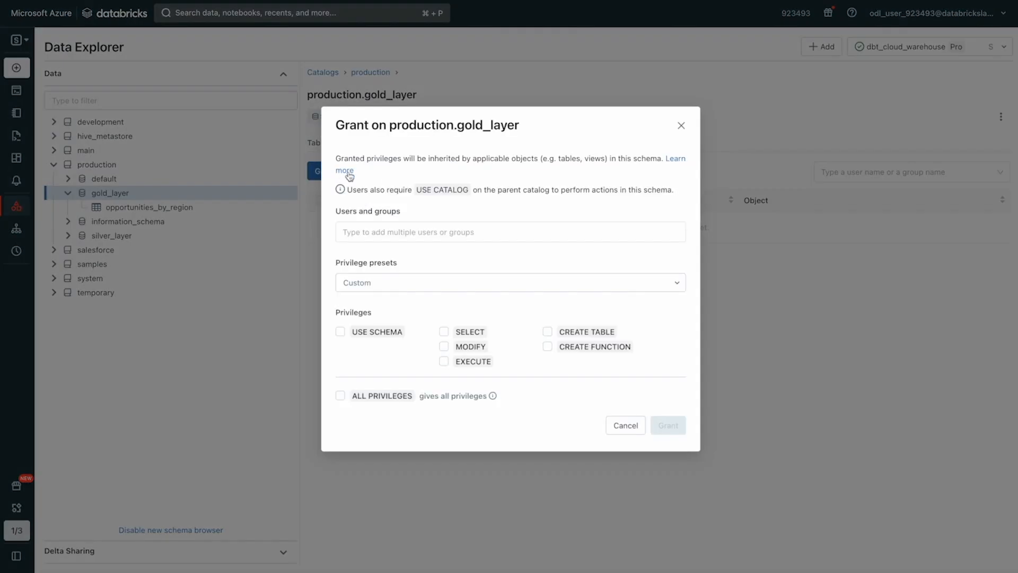
click(366, 231)
text(odl)
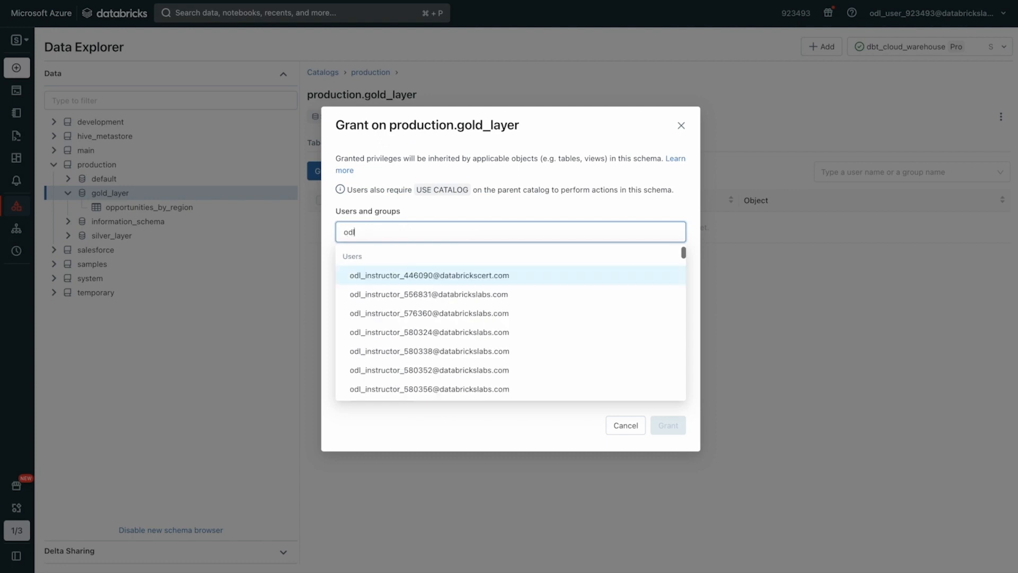
click(392, 284)
click(340, 332)
click(668, 425)
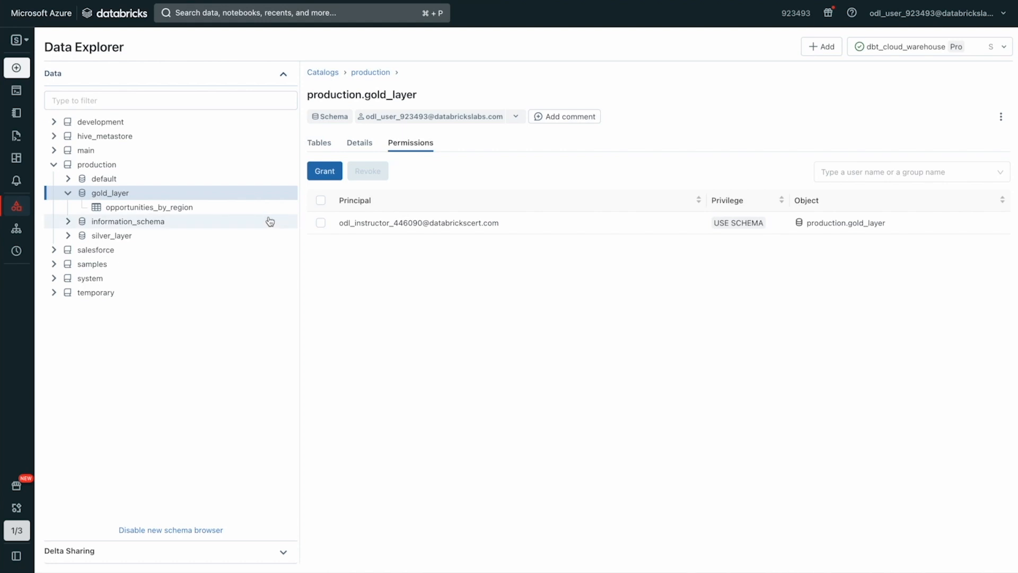
Open the opportunities_by_region table in gold_layer and view its columns and sample data
click(327, 144)
click(336, 221)
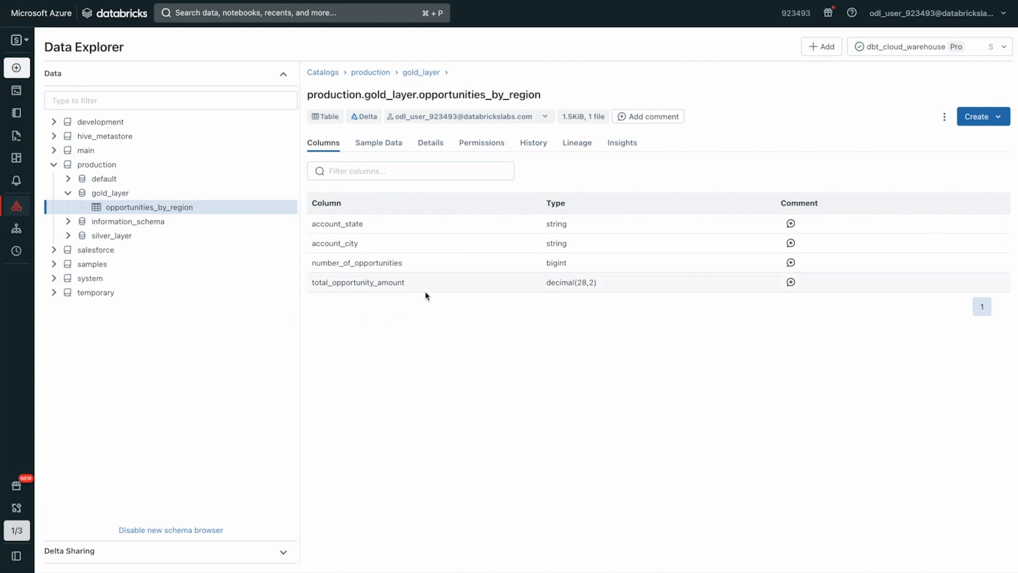
click(394, 144)
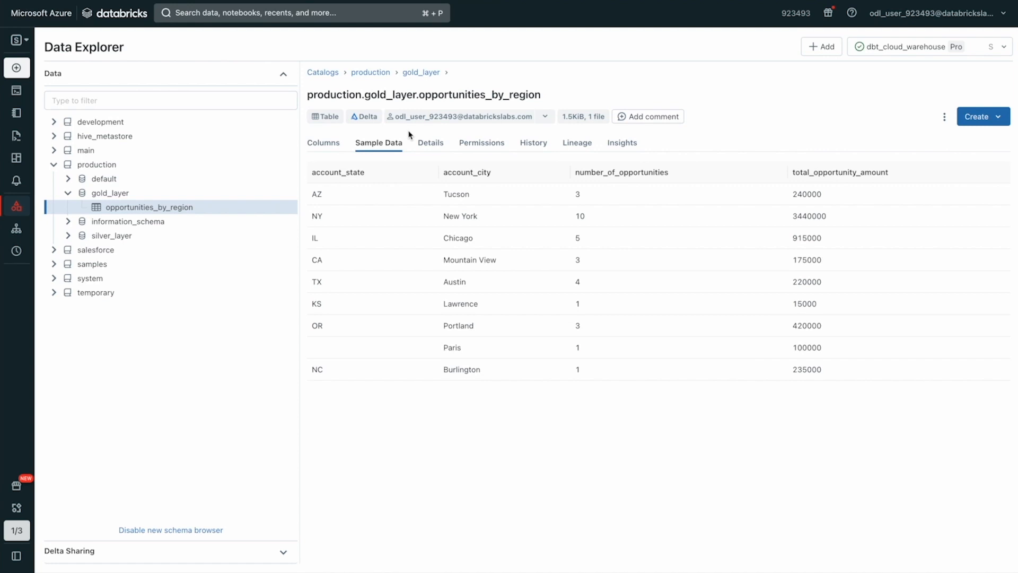
Grant access on the opportunities_by_region table to an account found by searching odl
click(471, 142)
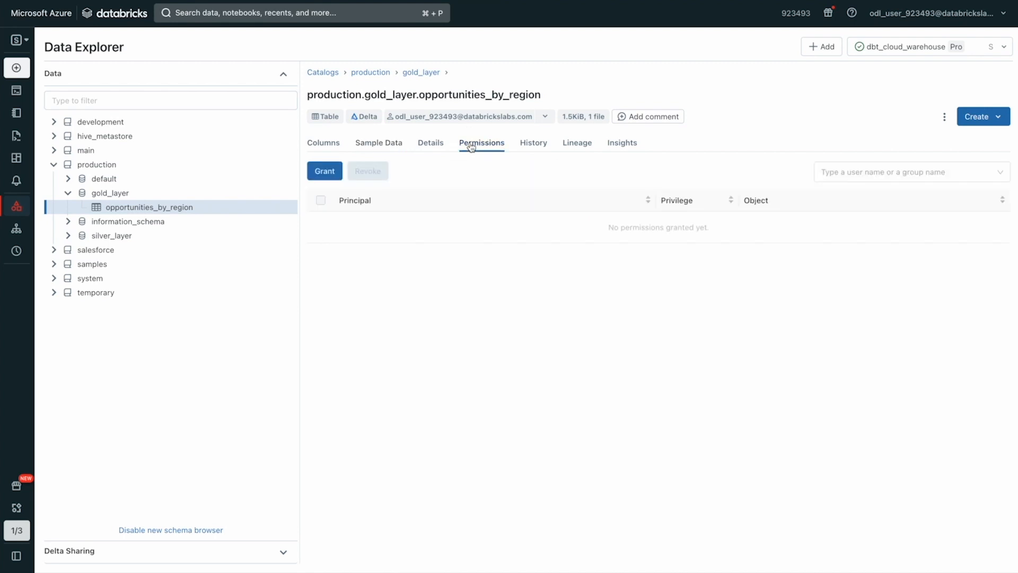
click(341, 171)
click(359, 263)
text(odl)
click(353, 308)
click(329, 320)
click(340, 343)
click(667, 372)
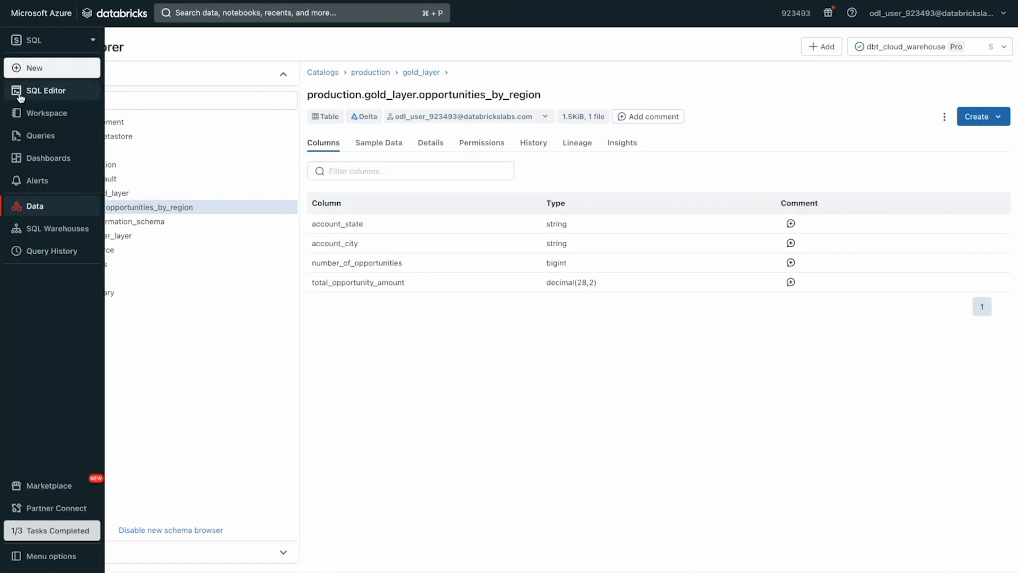
Open the SQL editor, set the schema browser to production and gold_layer, and expand the opportunities_by_region table's columns
click(39, 92)
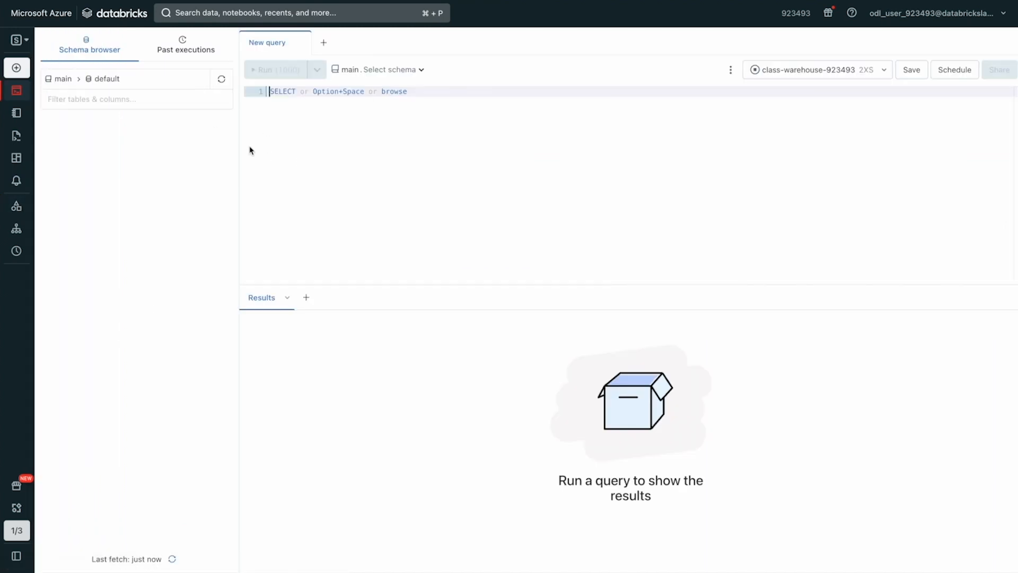
click(66, 83)
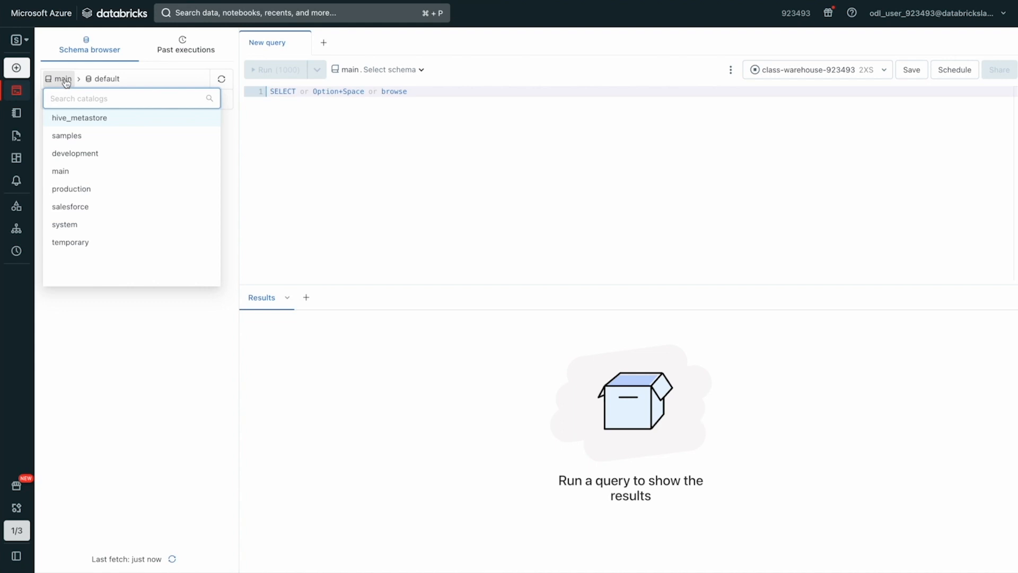
click(75, 189)
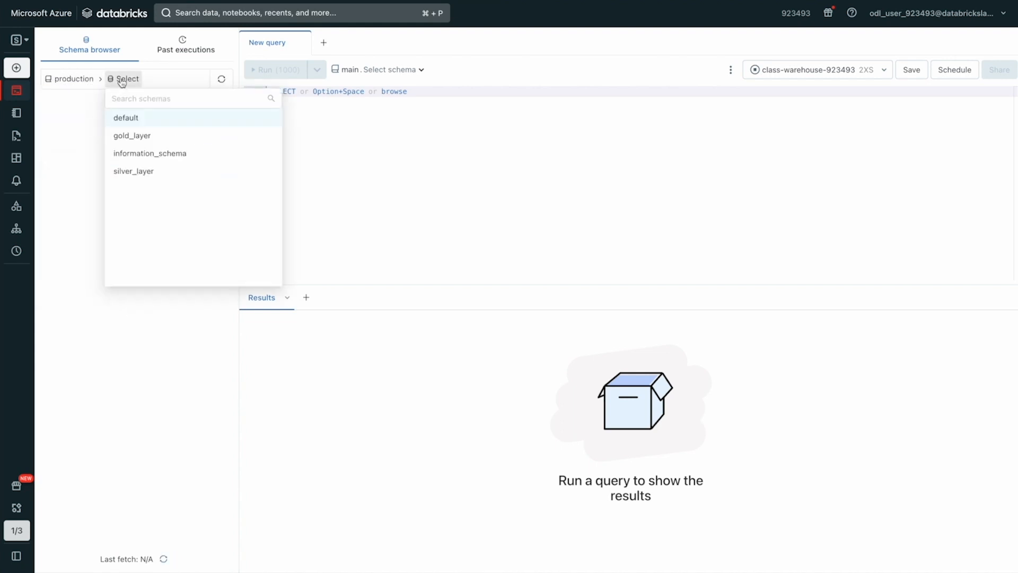
click(126, 136)
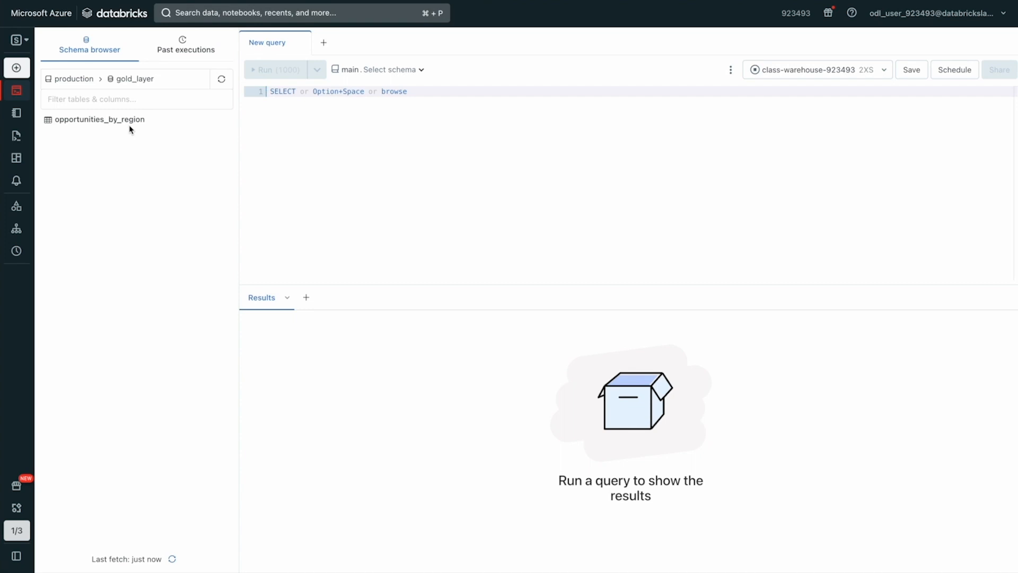
click(132, 122)
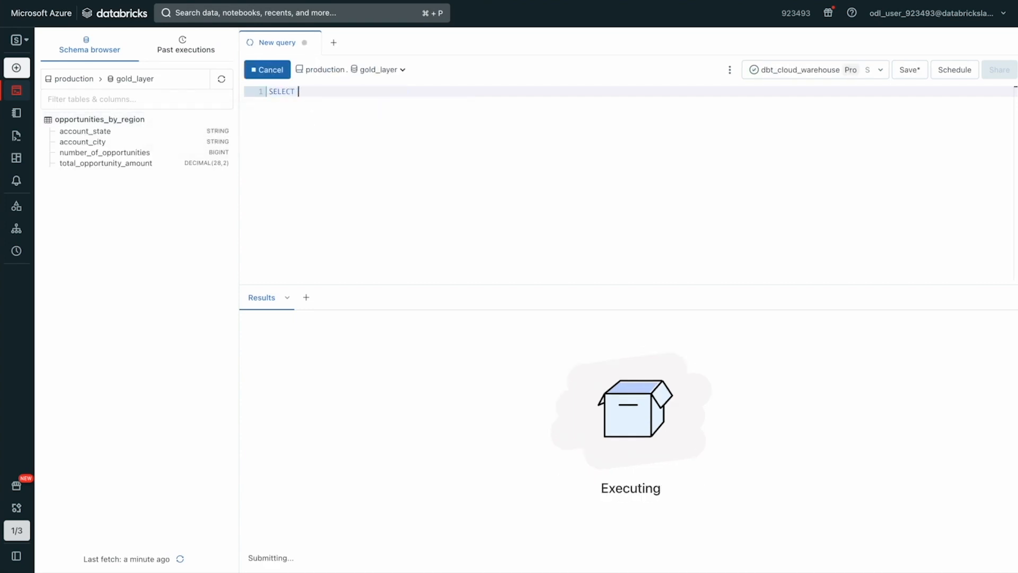
Write and run the query SELECT * FROM production.gold_layer.opportunities_by_region
text(* FROM produ)
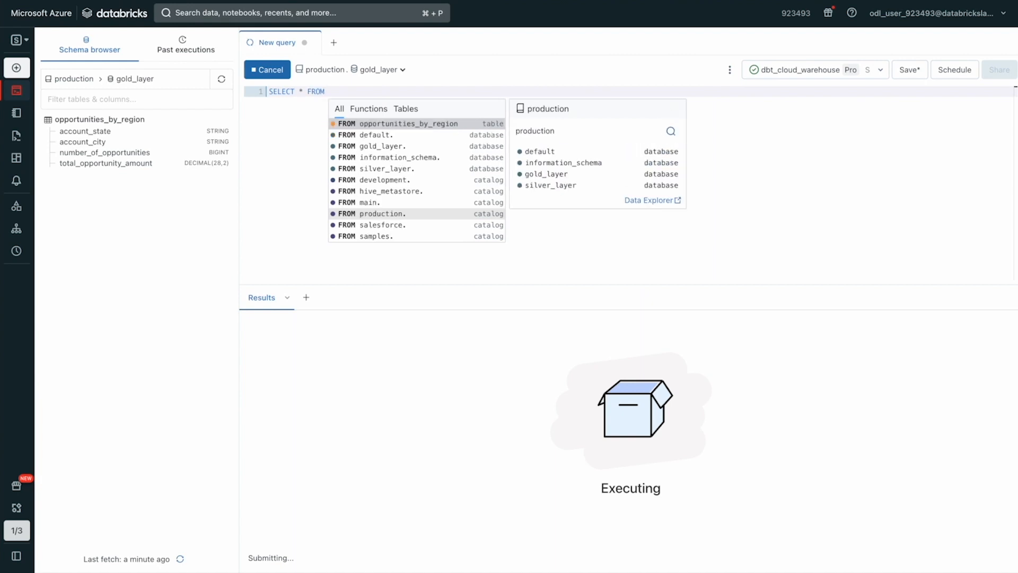
key(Tab)
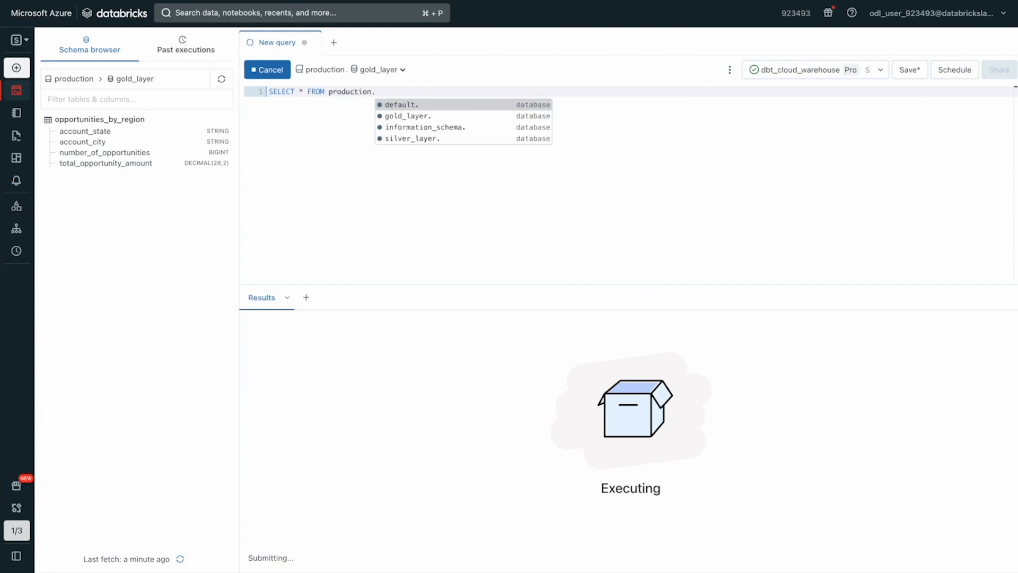
text(g)
key(Tab)
key(Tab)
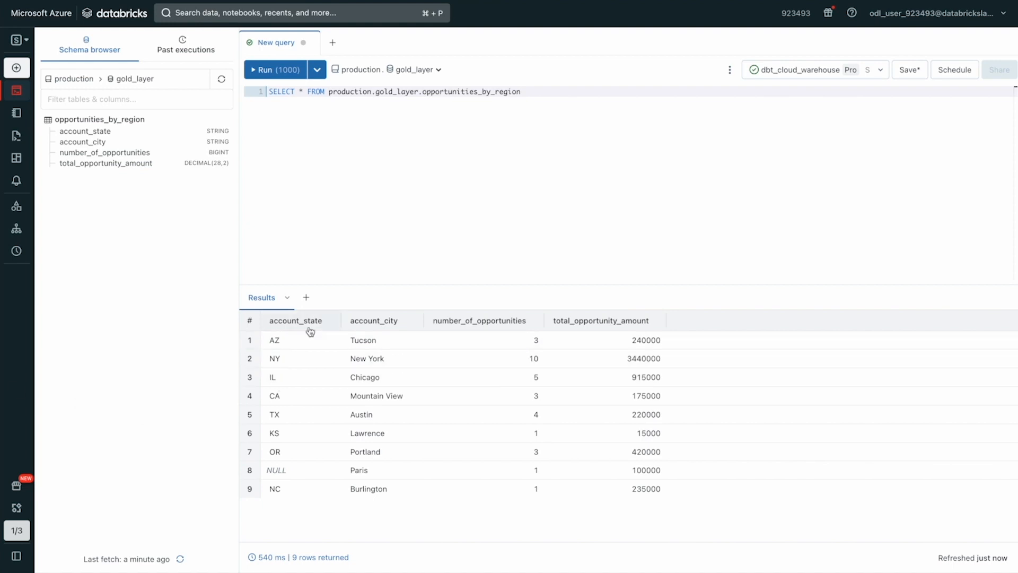
Add a visualization to the query results, look through the available visualization types, and choose Bar
click(307, 301)
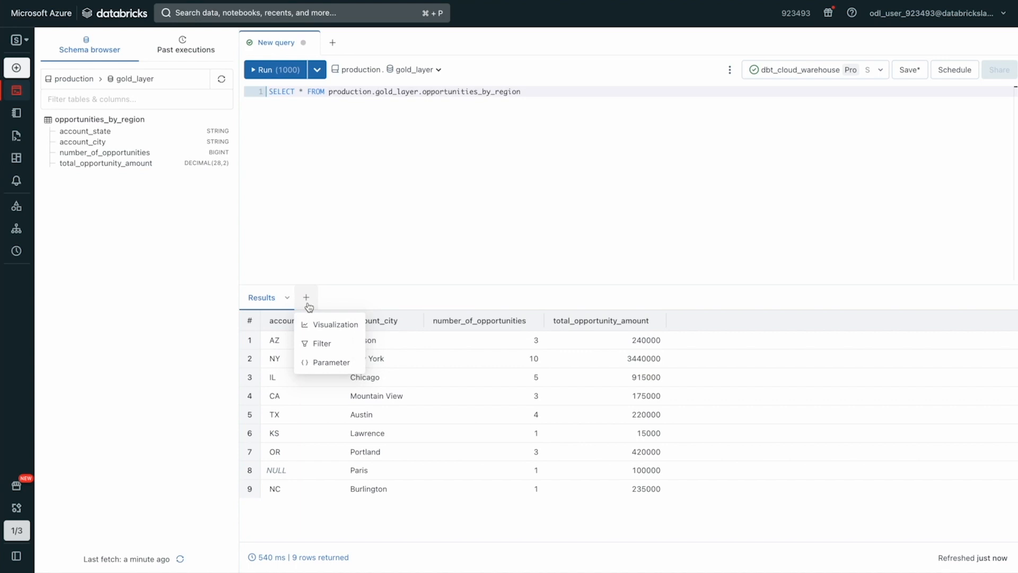
click(323, 326)
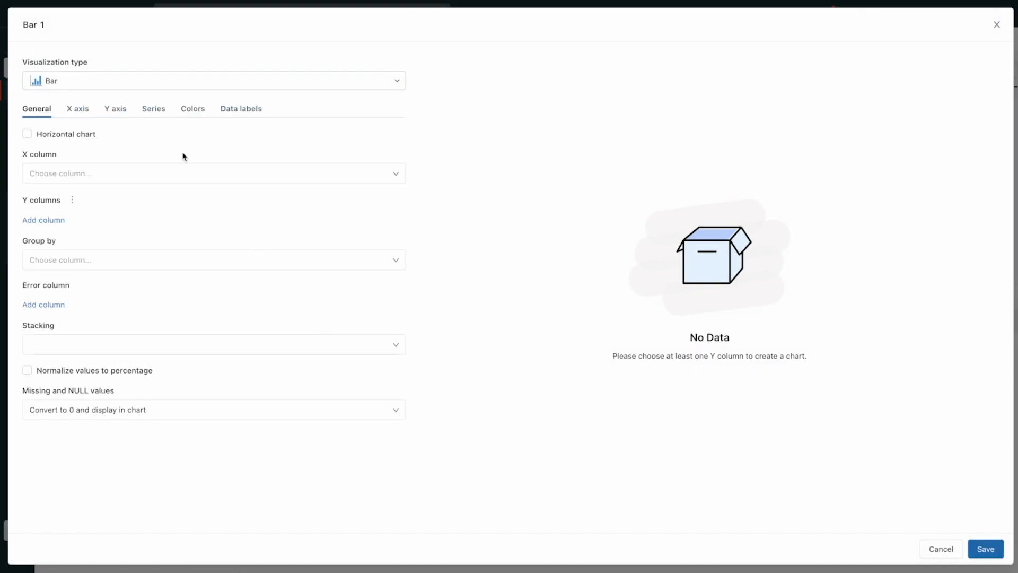
click(180, 81)
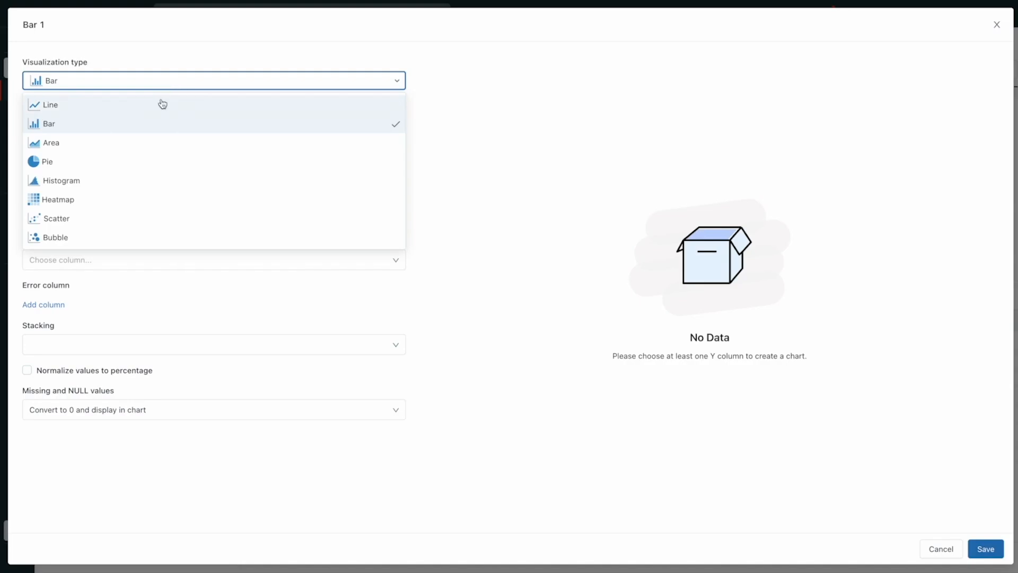
scroll(125, 171, down, 5)
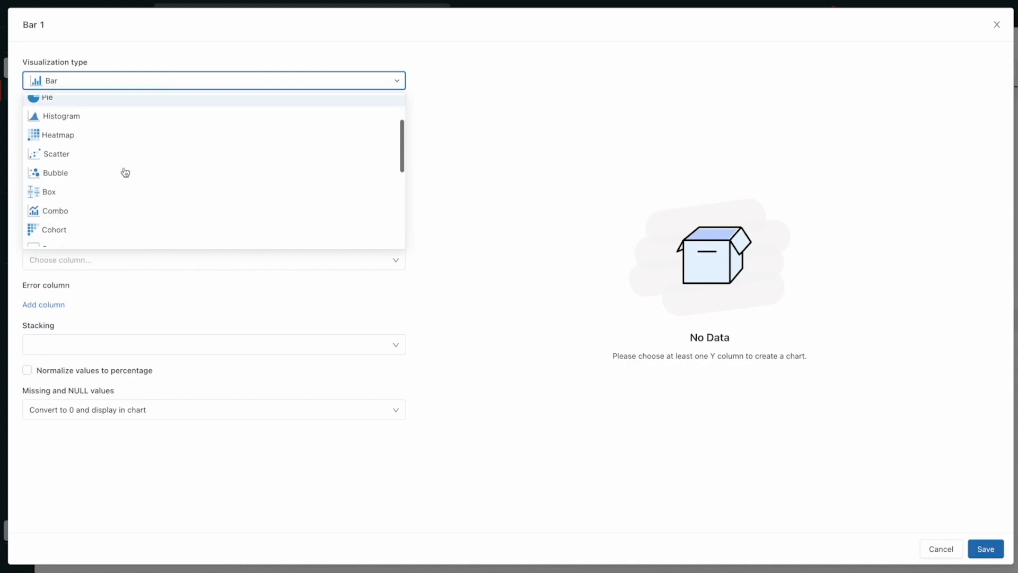
scroll(125, 172, down, 2)
scroll(125, 172, up, 8)
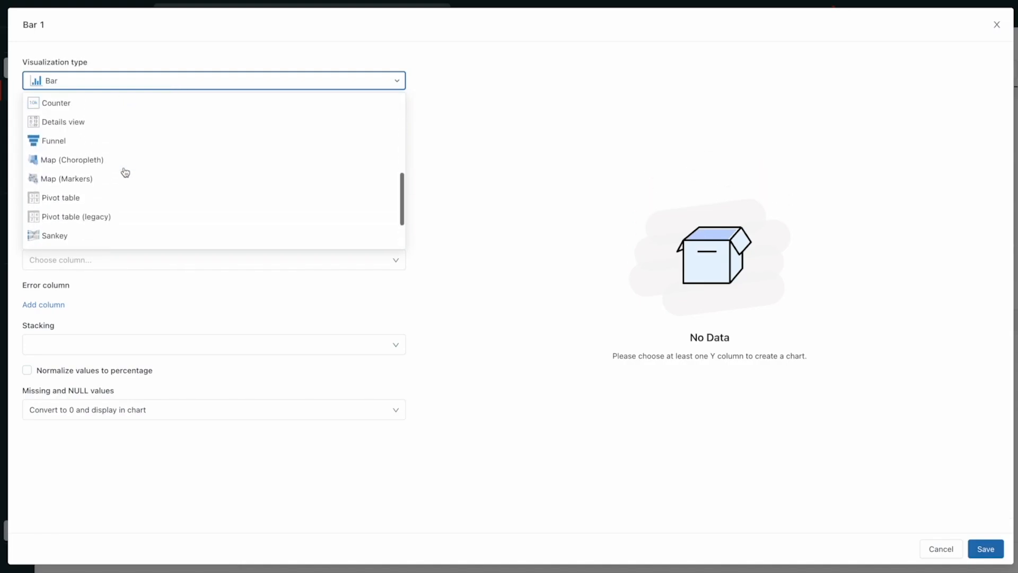
scroll(125, 173, up, 1)
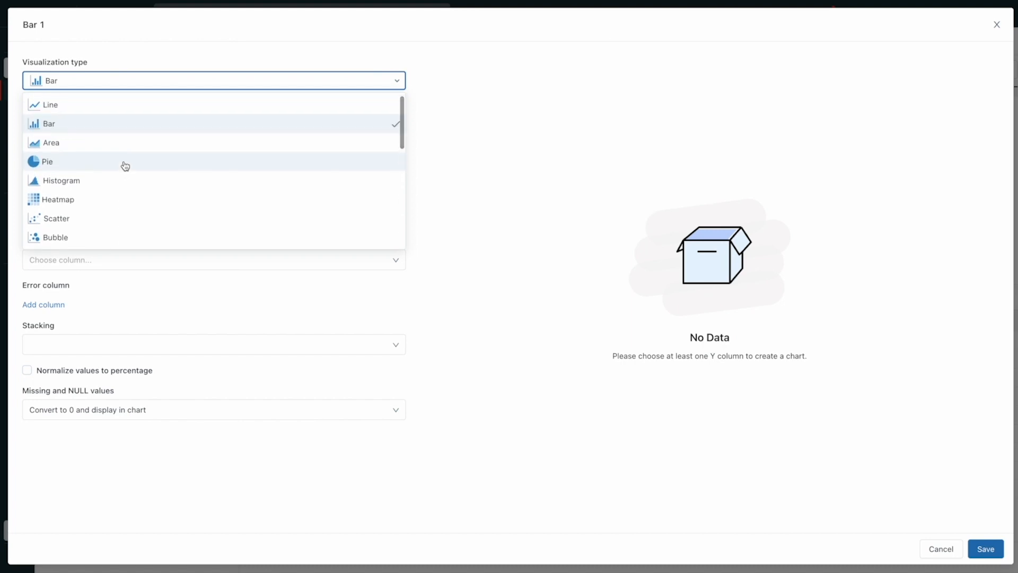
click(133, 128)
Set the bar chart's X column to account_state and its Y column to the sum of number_of_opportunities
click(44, 175)
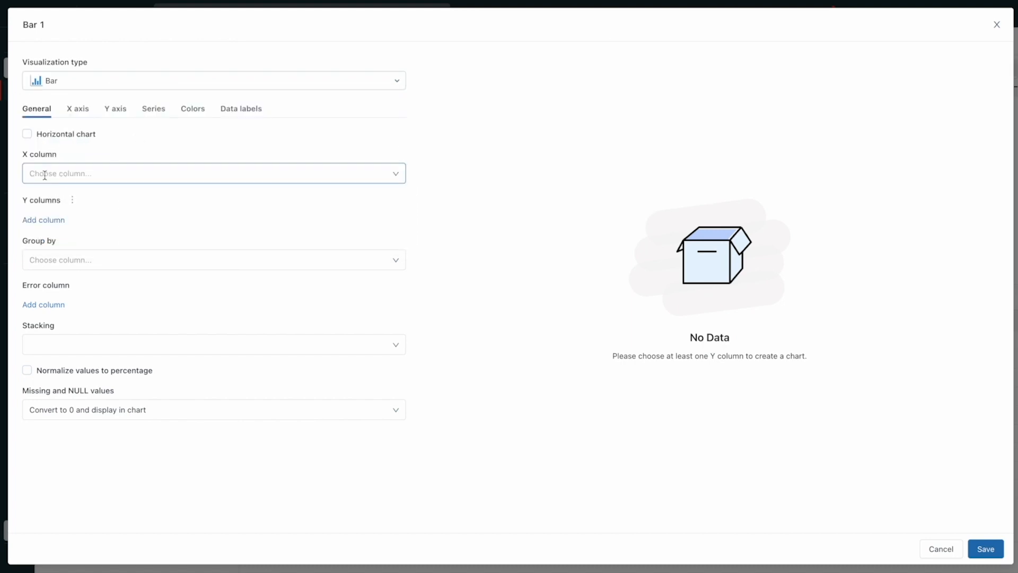
click(394, 172)
click(371, 197)
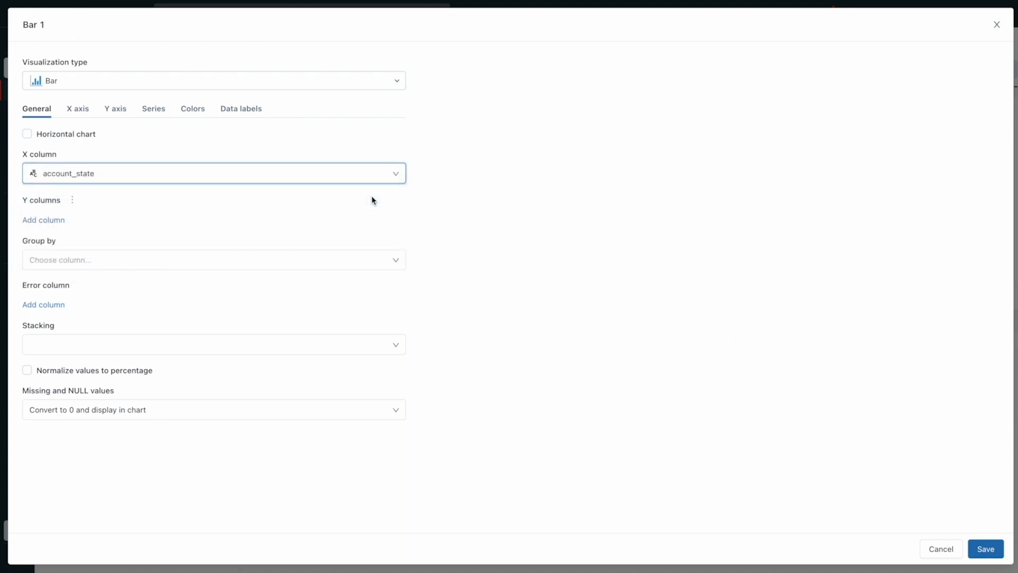
click(56, 221)
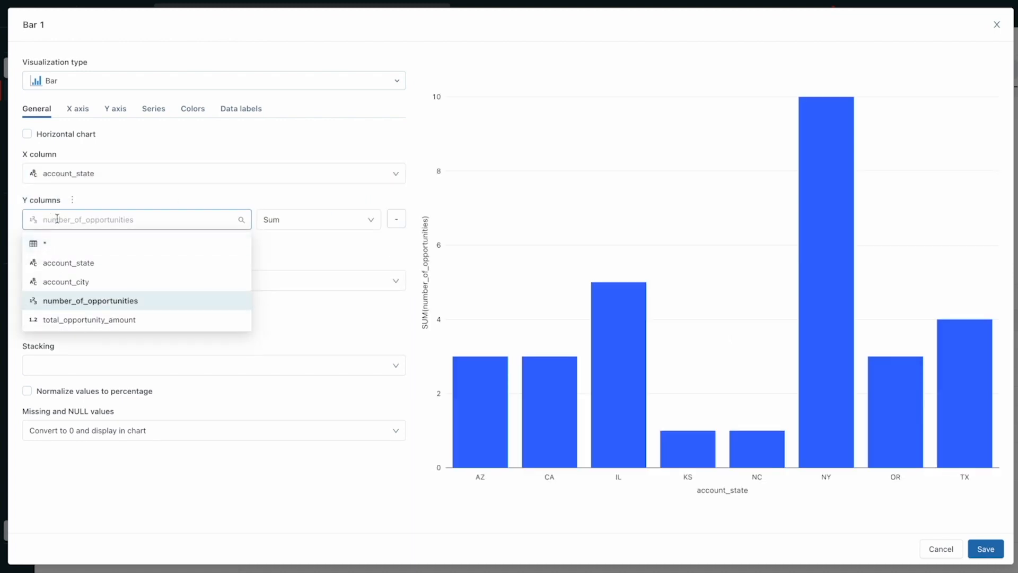
click(80, 305)
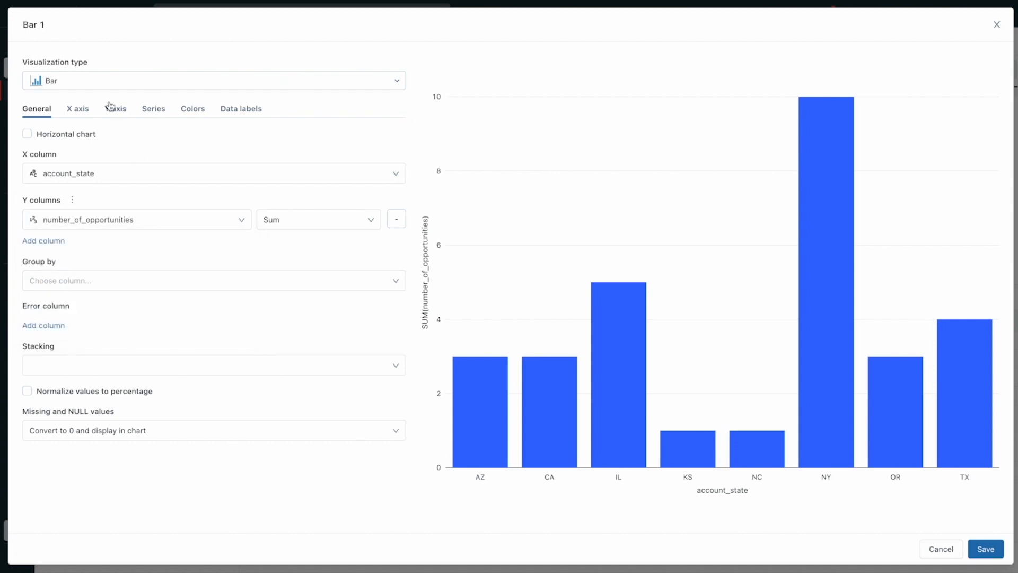
Name the chart's X axis State and its Y axis Number of Opportunities
click(76, 109)
click(60, 199)
text(State)
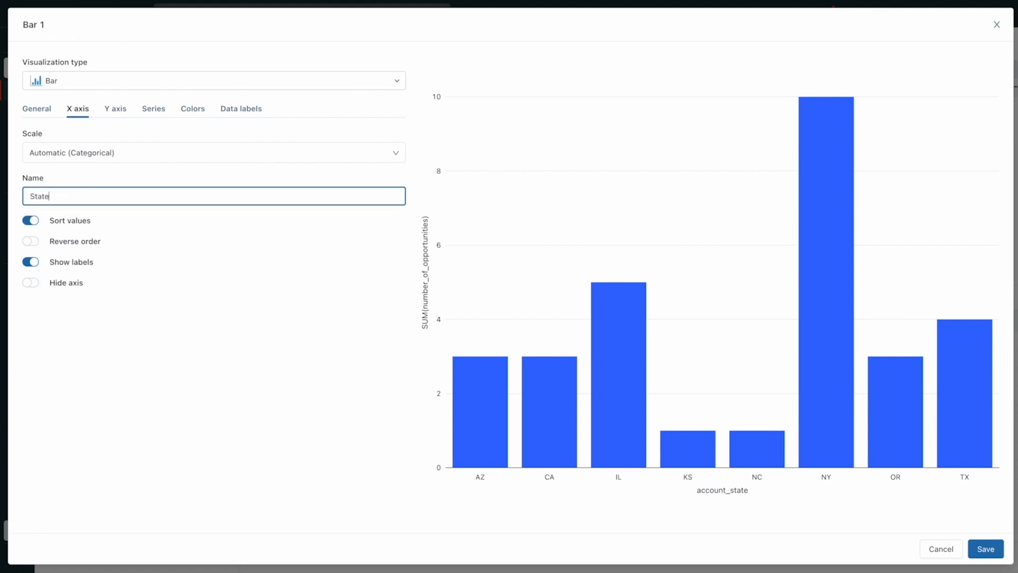
click(80, 317)
click(114, 111)
click(137, 198)
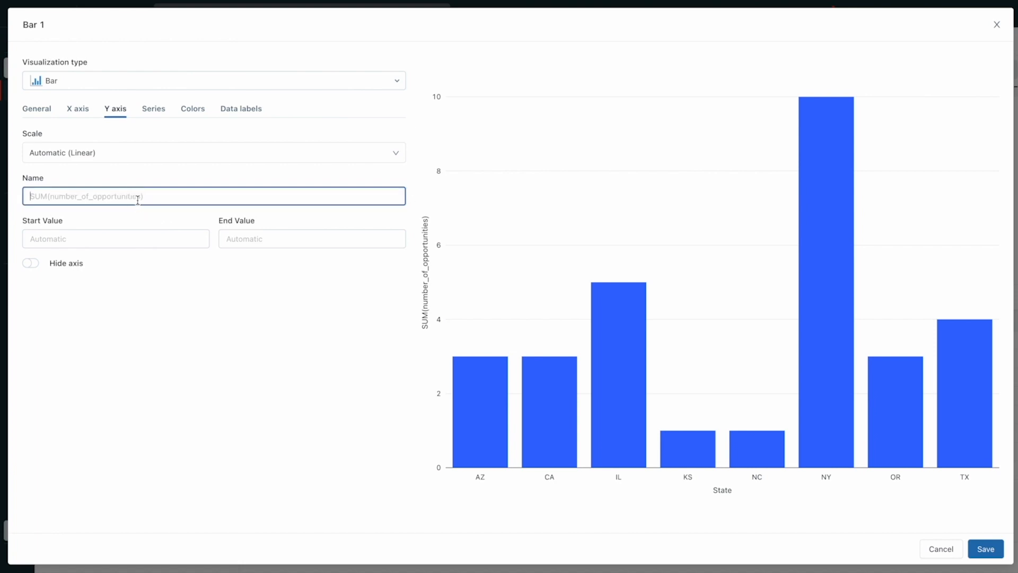
text(Number of Opportunit)
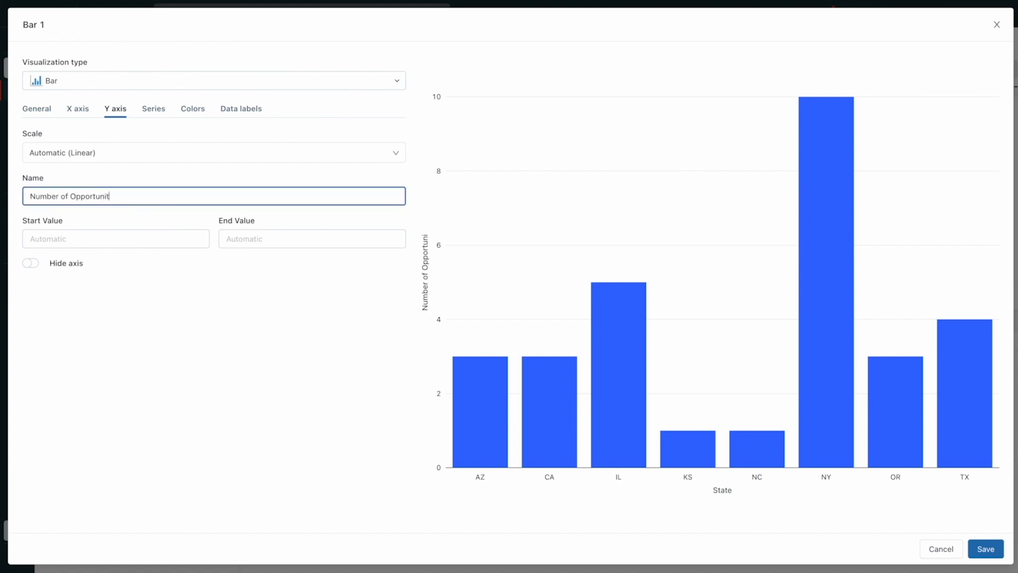
text(ies)
click(152, 313)
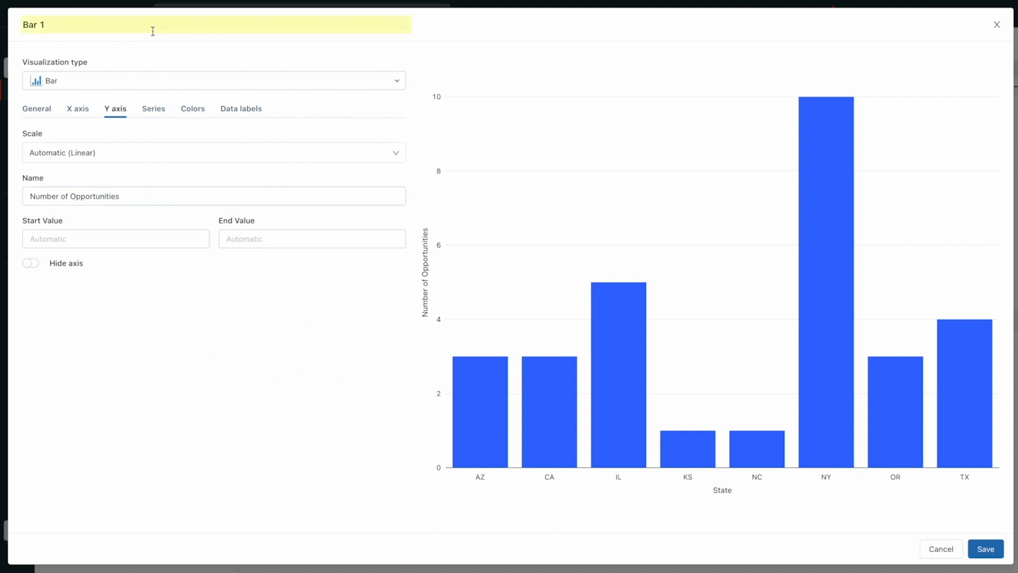
Rename the bar chart Opportunities by State and save the visualization
click(119, 24)
key(ctrl+a)
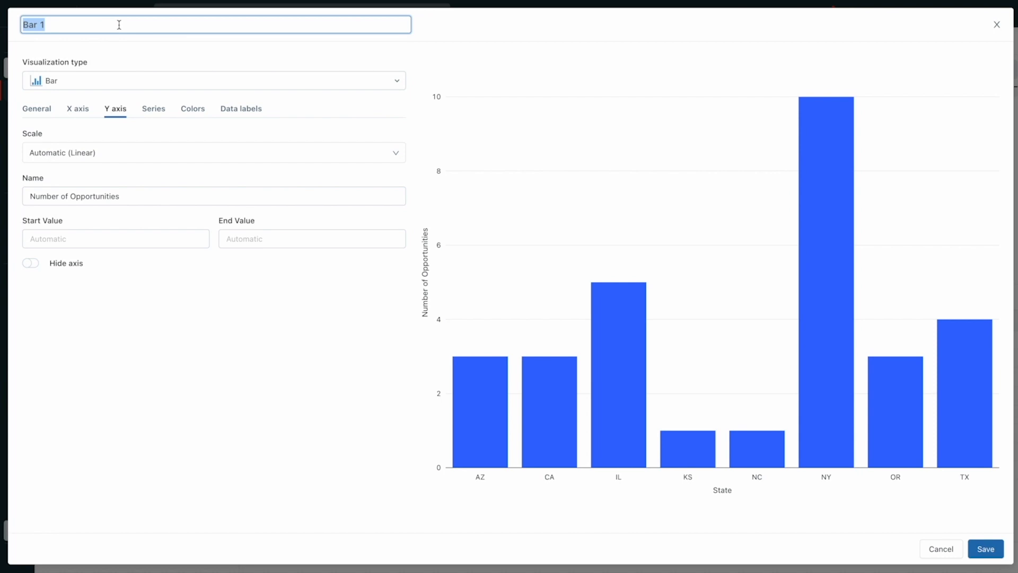
text(Opportunities by State)
click(986, 549)
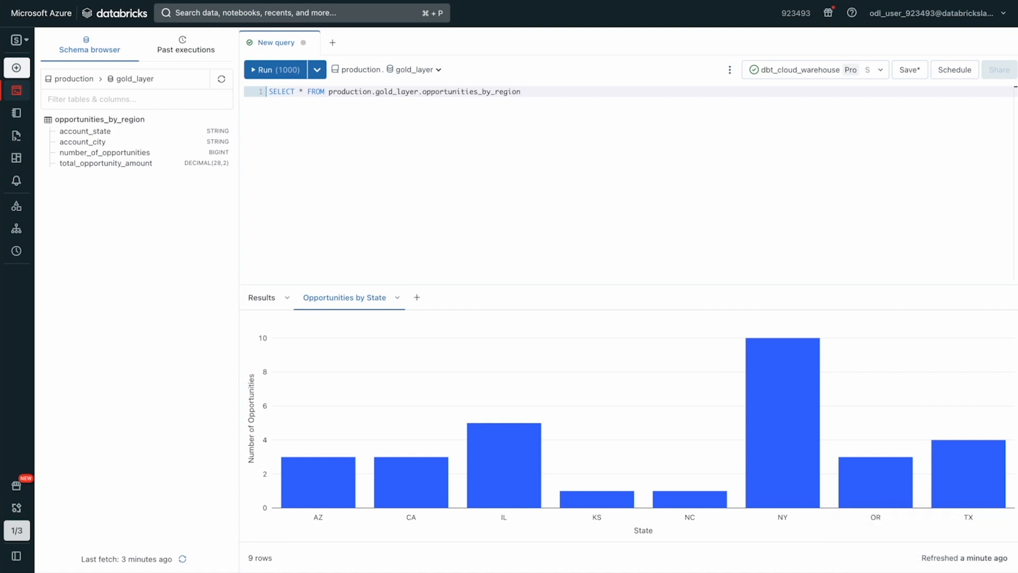
Add the Opportunities by State visualization to a new dashboard named Opportunities Dashboard
click(398, 298)
click(405, 378)
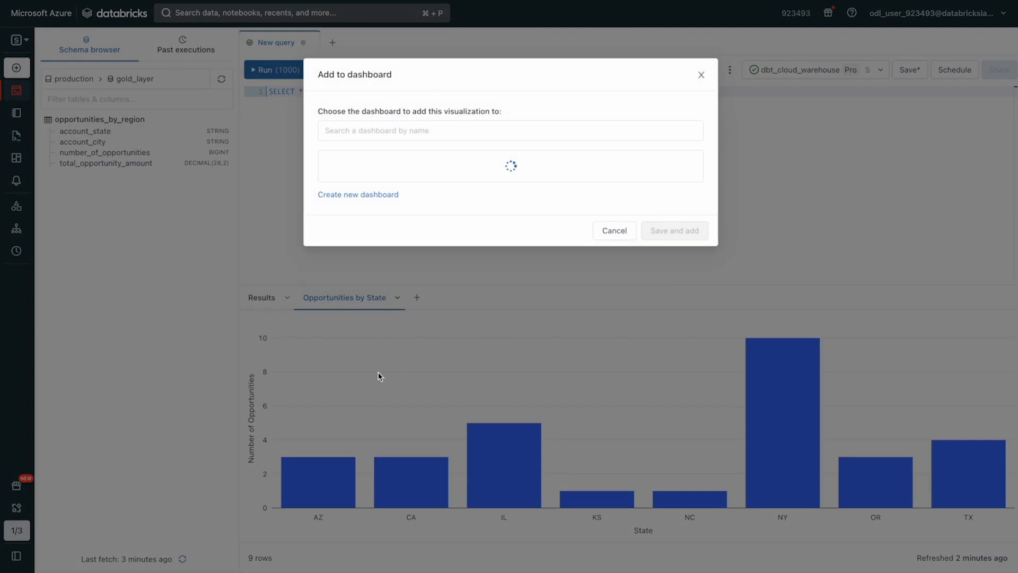
click(385, 229)
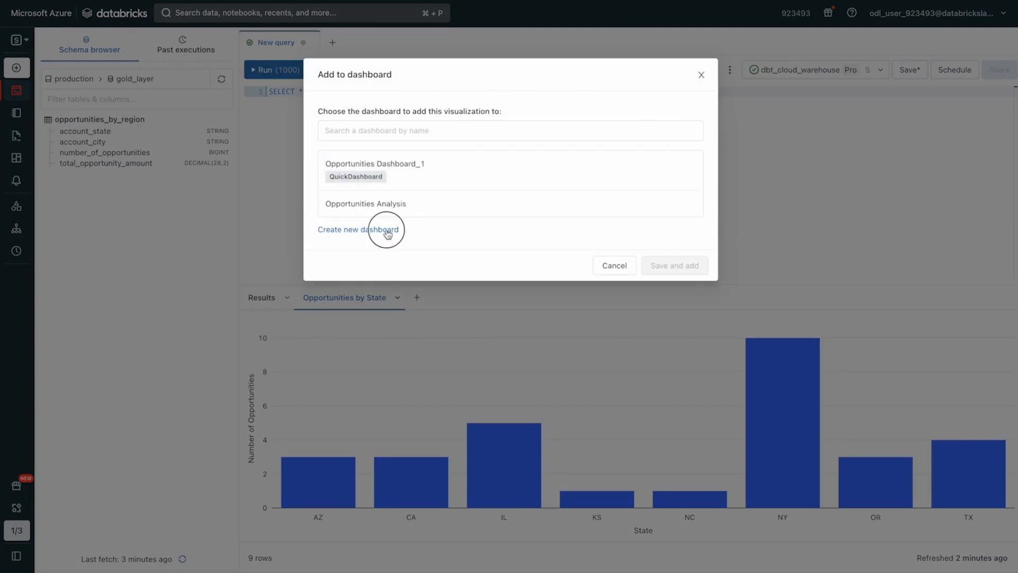
text(Opportunities Dashboard)
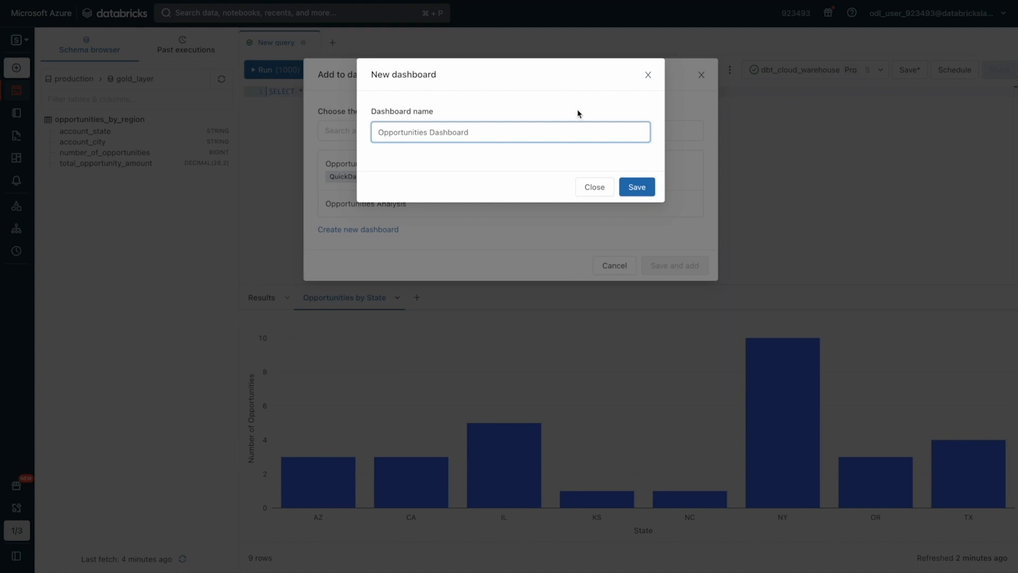
click(637, 187)
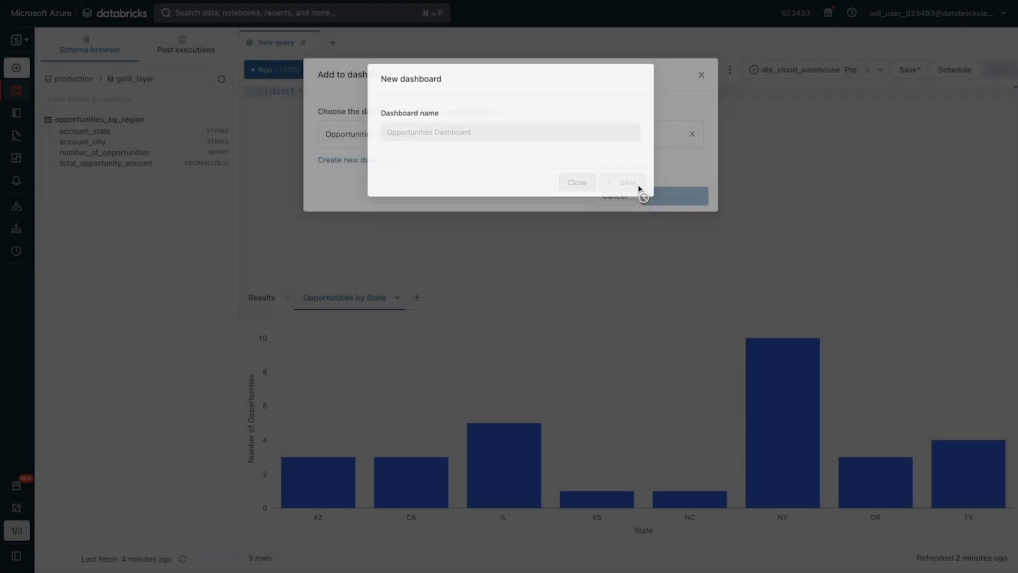
click(681, 197)
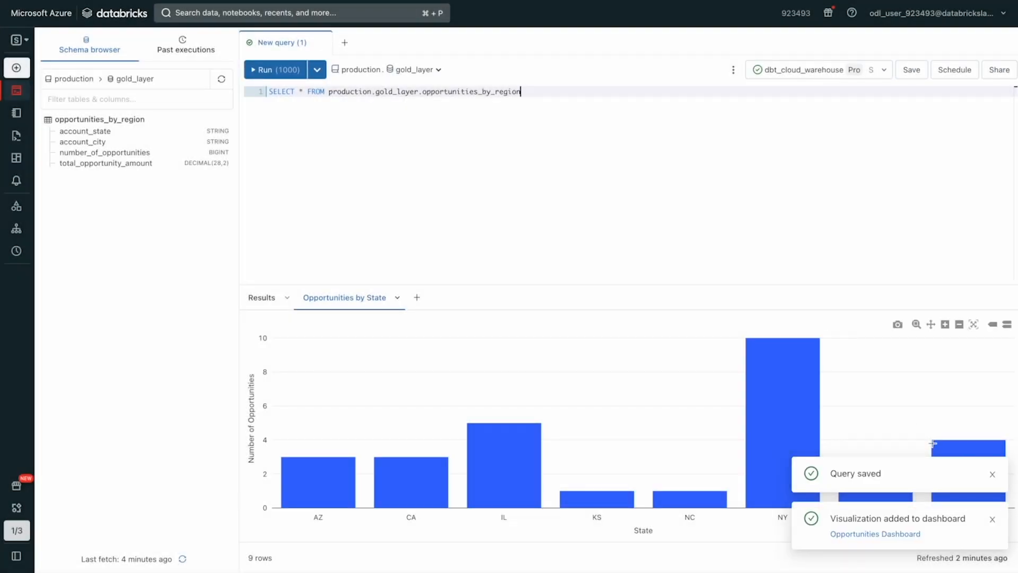
Open the Opportunities Dashboard and review its counters, charts and tables
click(875, 534)
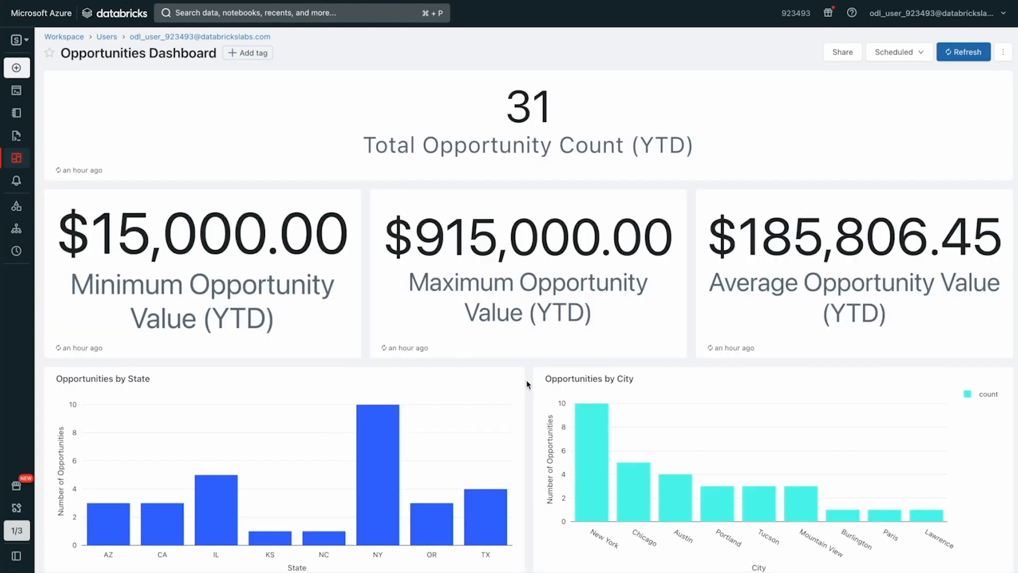
scroll(527, 384, down, 5)
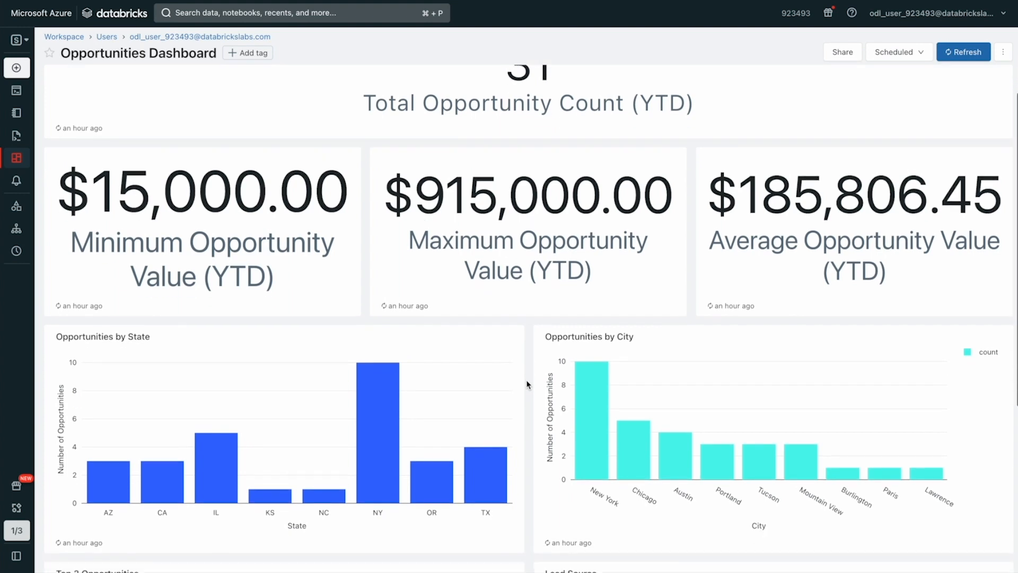
scroll(528, 383, down, 1)
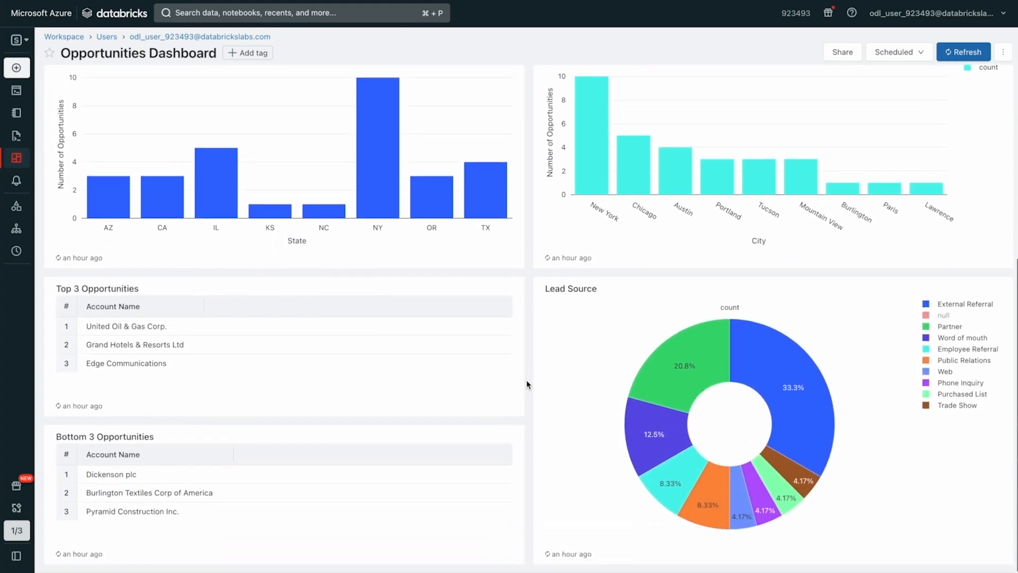
scroll(527, 384, up, 5)
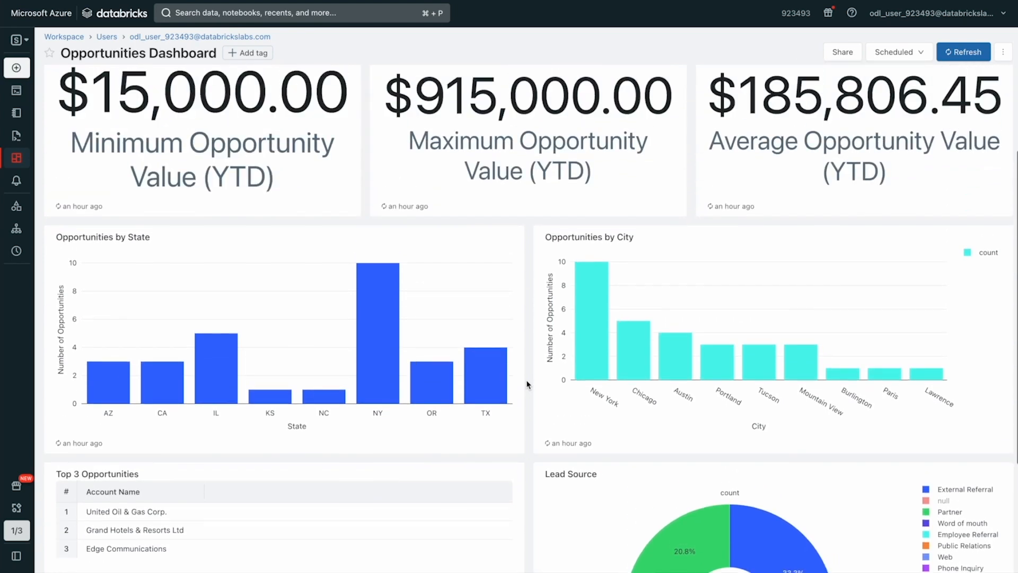
Set the dashboard's refresh schedule to Every 1 day and save it
click(915, 63)
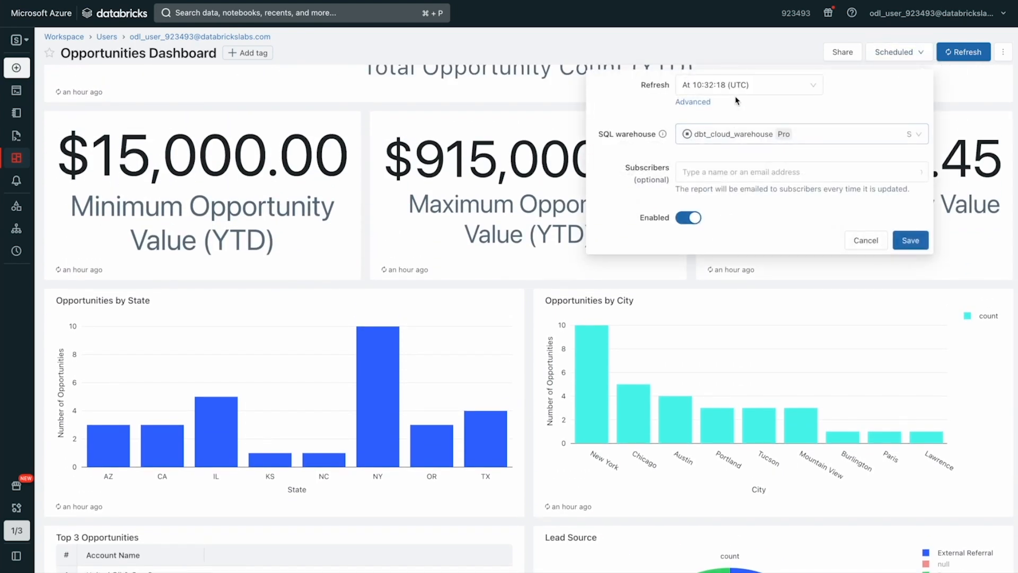
click(769, 84)
scroll(711, 238, down, 1)
click(714, 228)
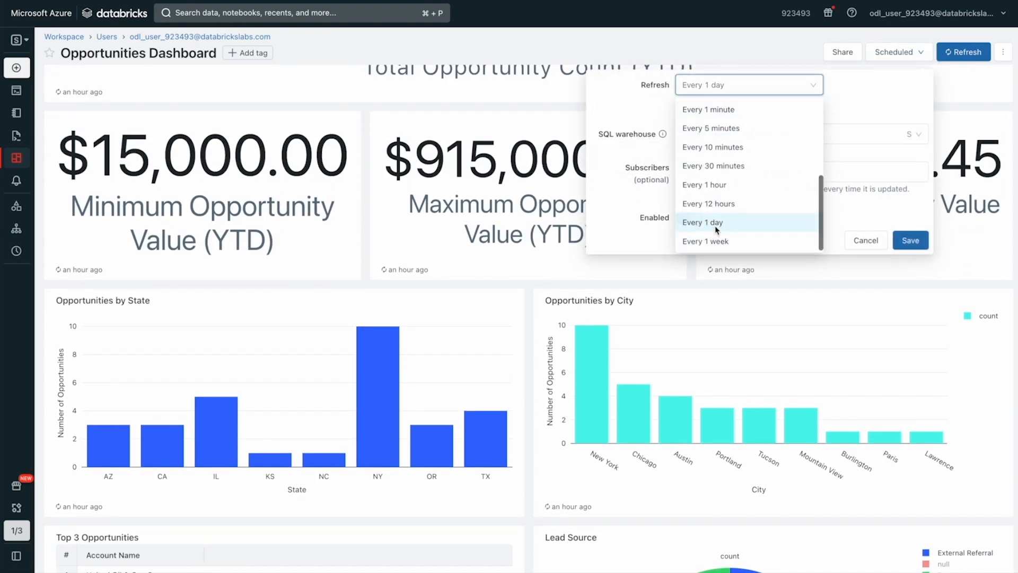
click(908, 240)
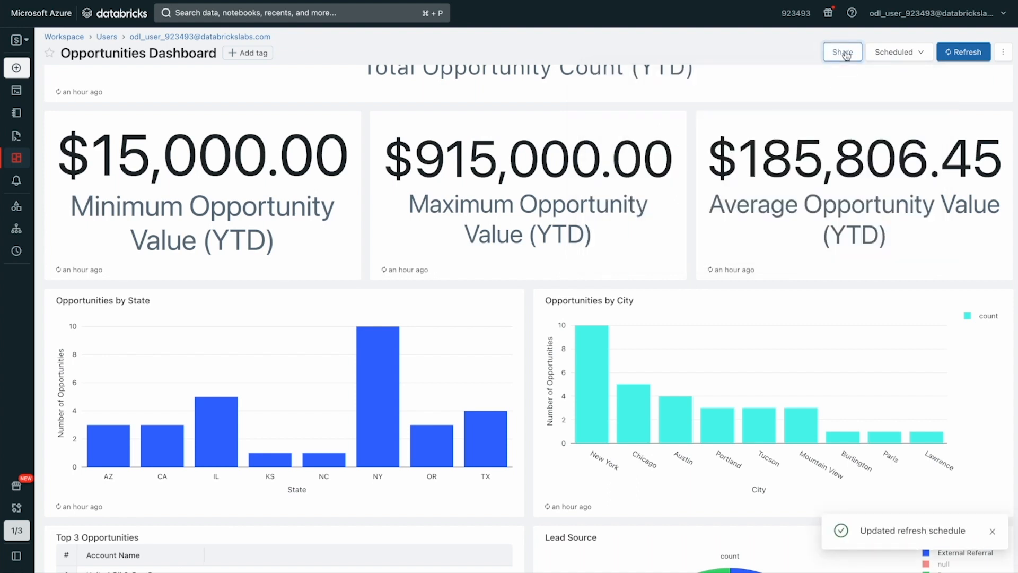
Share the Opportunities Dashboard with the instructor account, granting Can Run permission
click(843, 51)
click(480, 171)
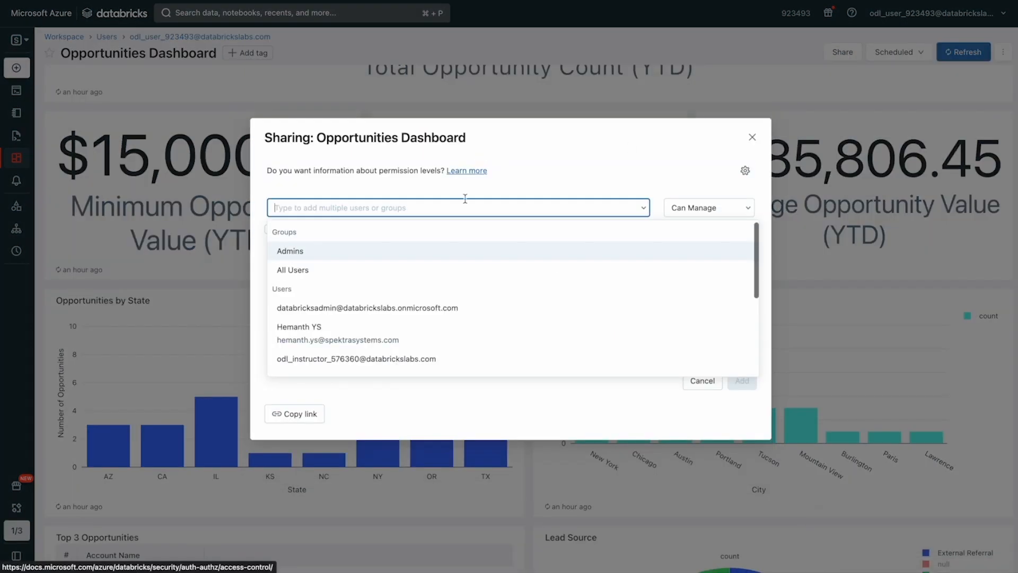
click(404, 361)
click(688, 184)
click(742, 380)
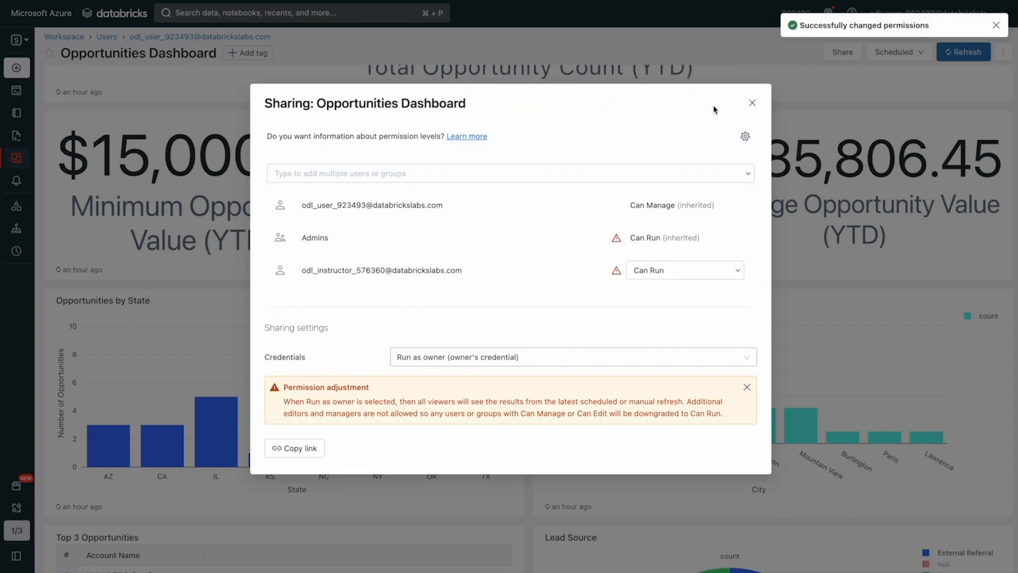
click(752, 102)
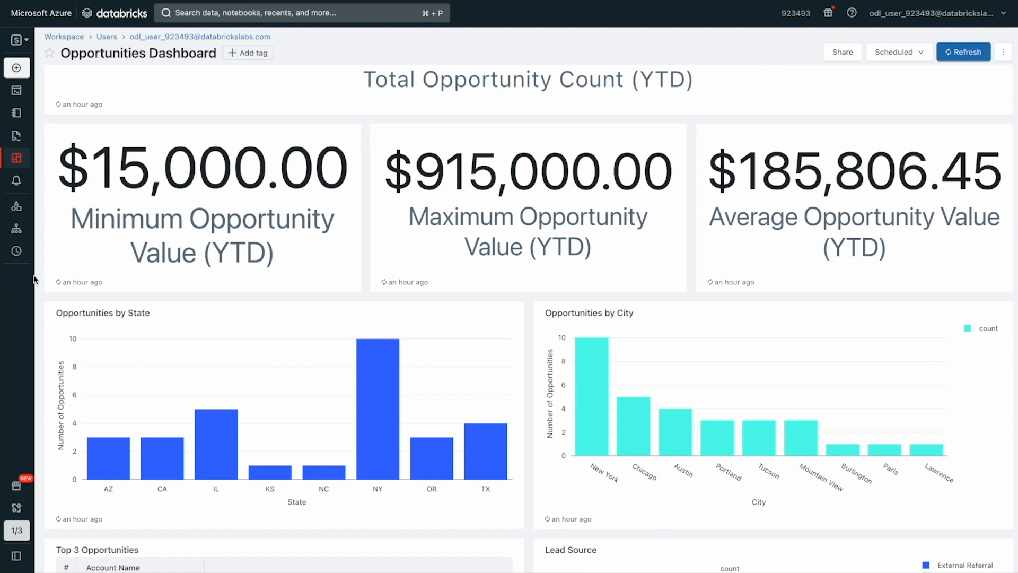
Open the lineage of the opportunities_by_region table in the production catalog's gold_layer schema
mouse_move(16, 168)
click(36, 206)
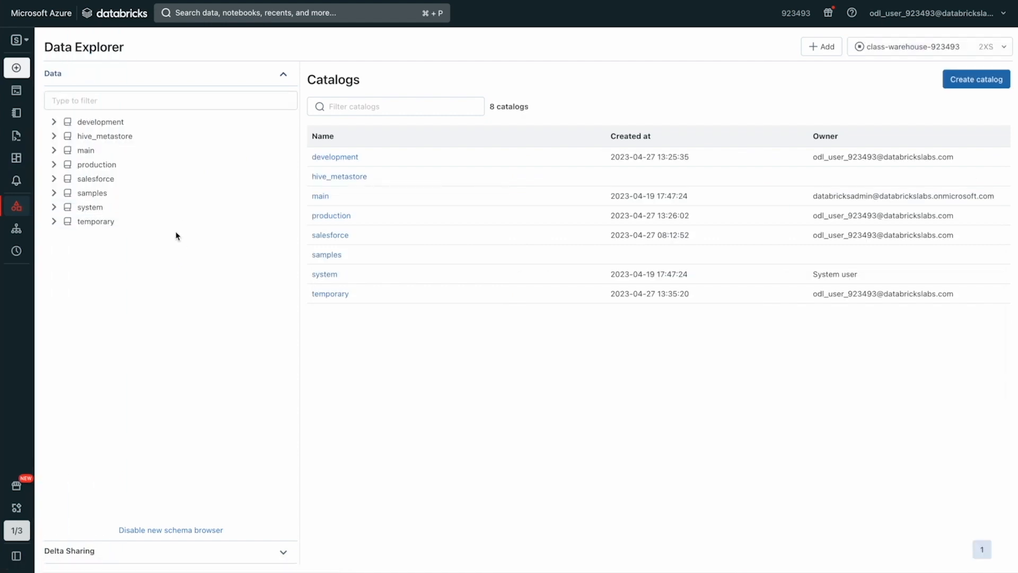
click(54, 165)
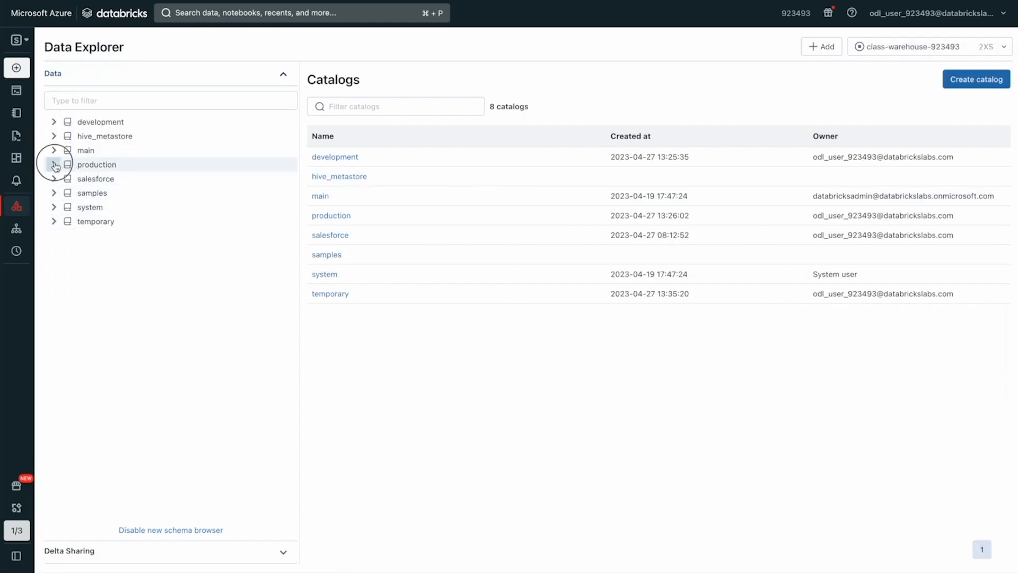
click(257, 196)
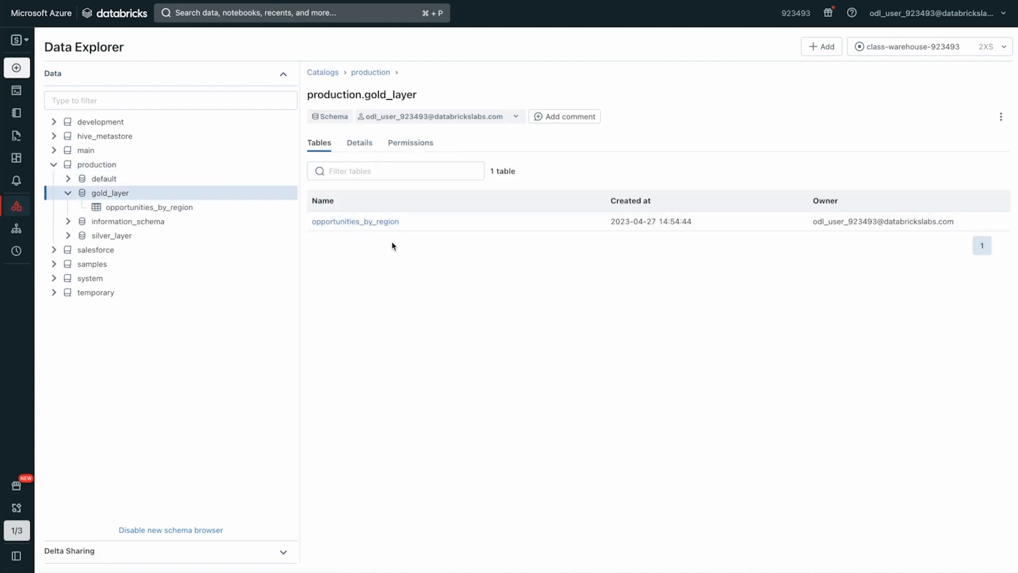
click(374, 219)
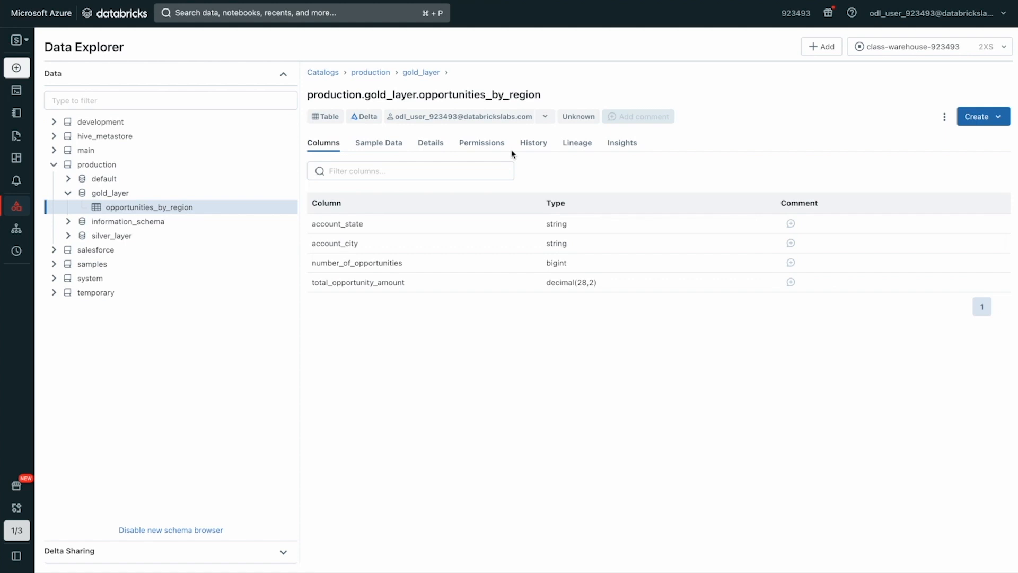
click(577, 146)
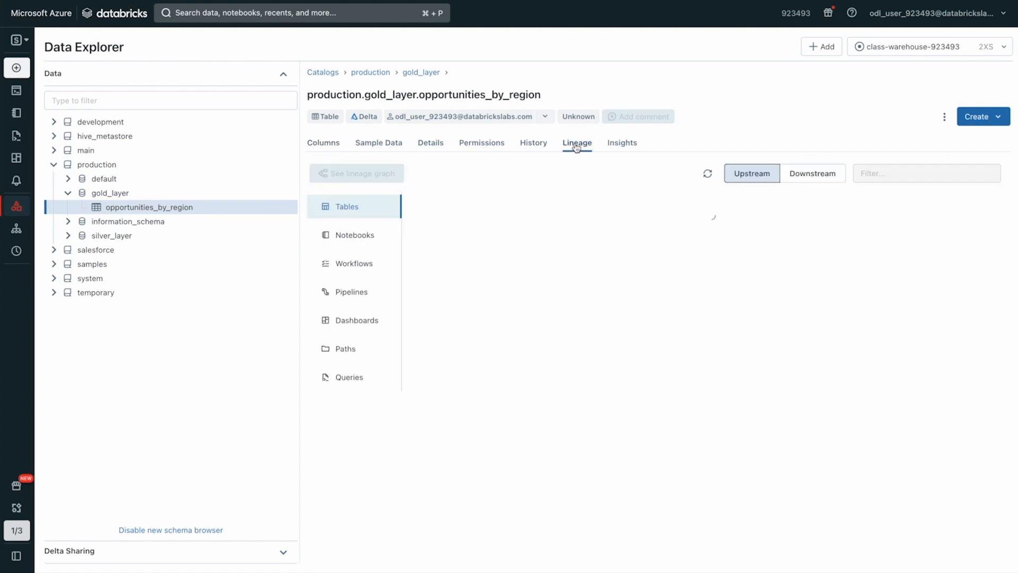
Review the table's downstream dashboards, queries and tables, and its upstream tables
click(357, 324)
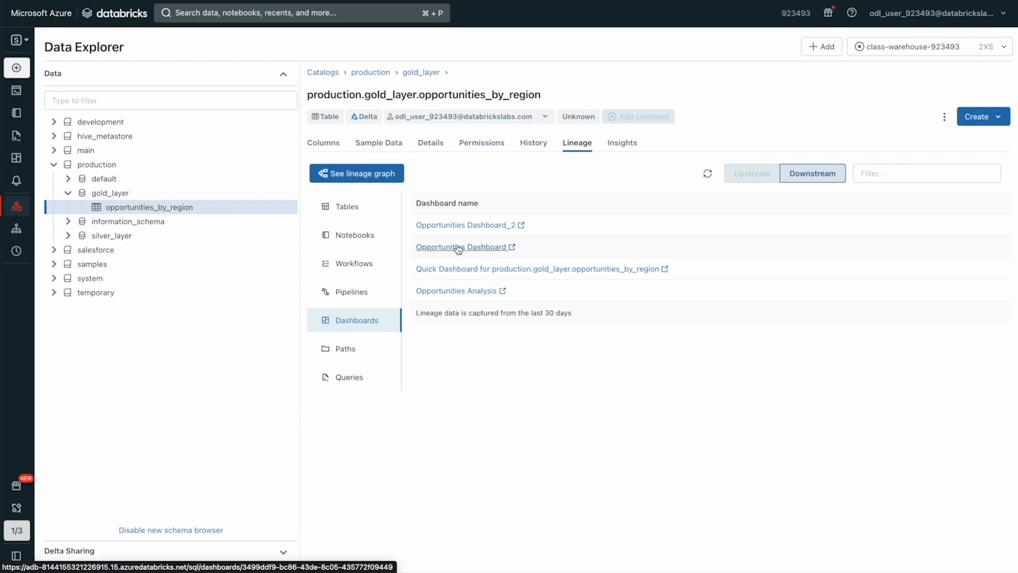
click(350, 378)
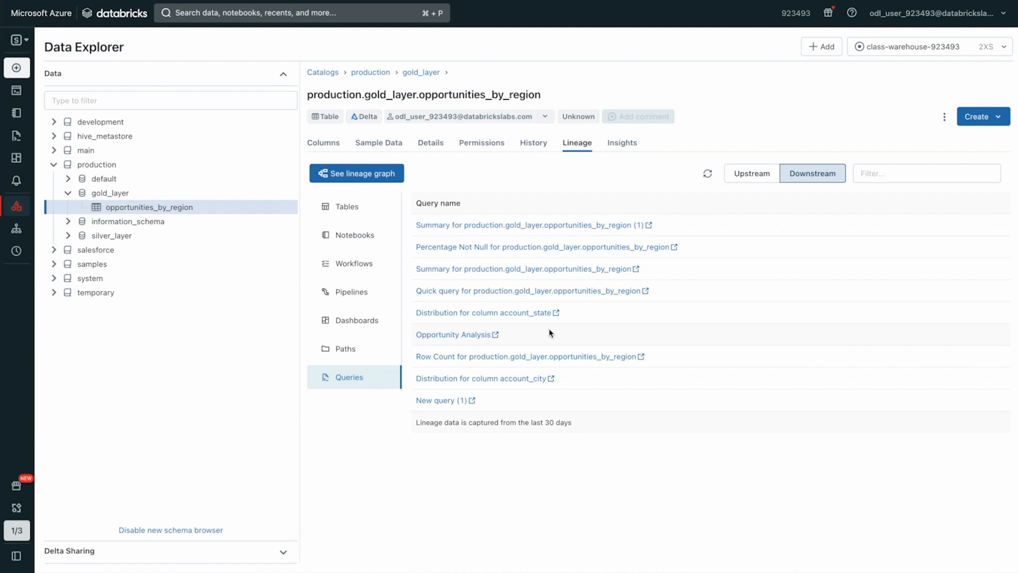
click(372, 211)
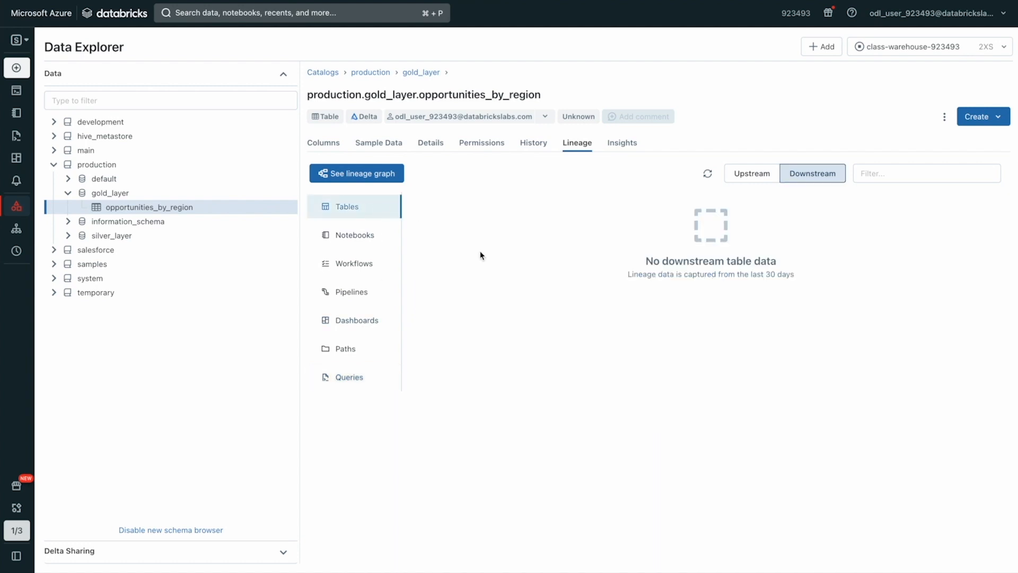
click(751, 182)
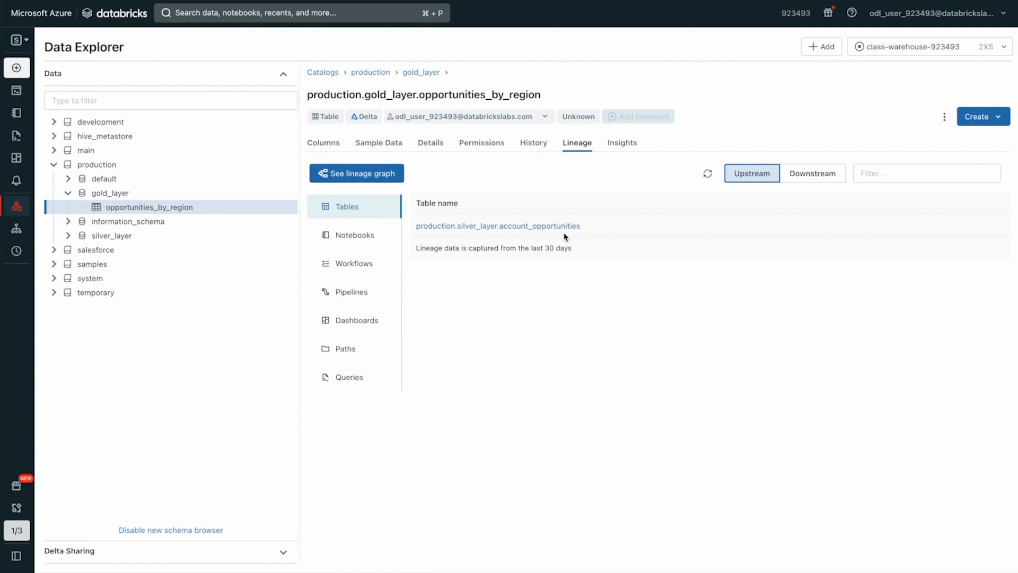
Open the table's lineage graph and expand both branches upstream to salesforce.sfdc.account and salesforce.sfdc.opportunity
click(381, 176)
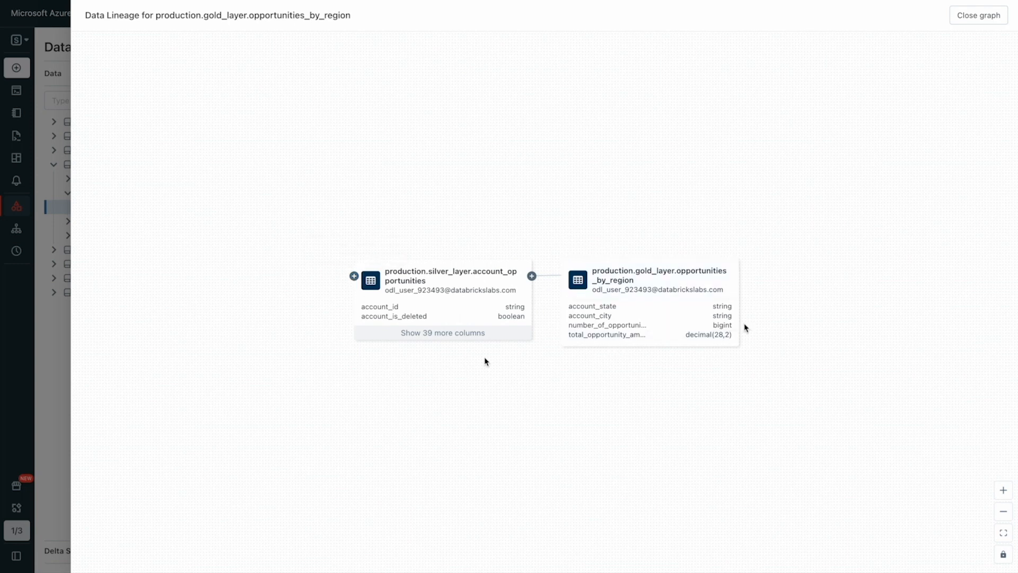
click(354, 277)
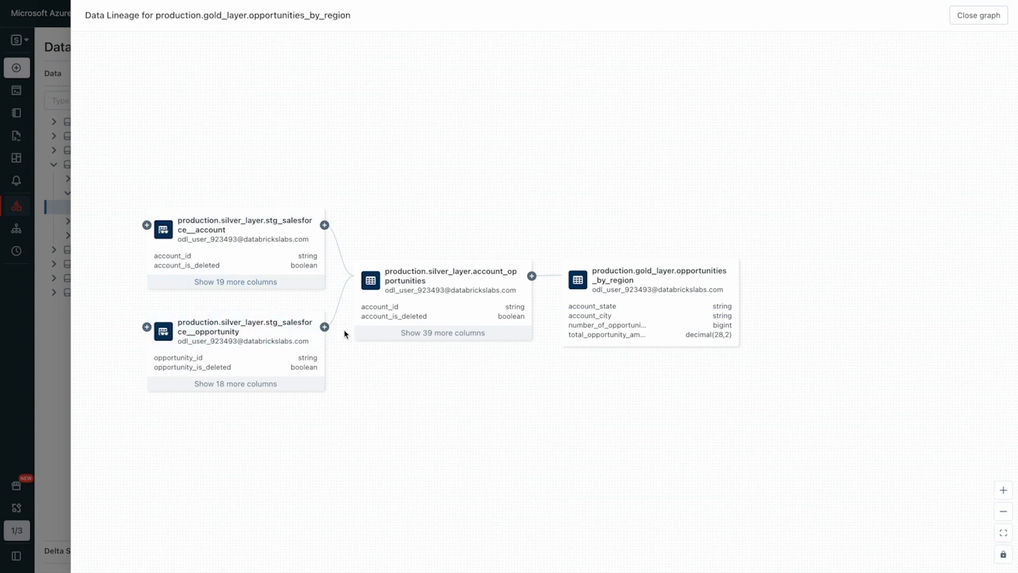
drag(349, 368, 264, 428)
click(394, 93)
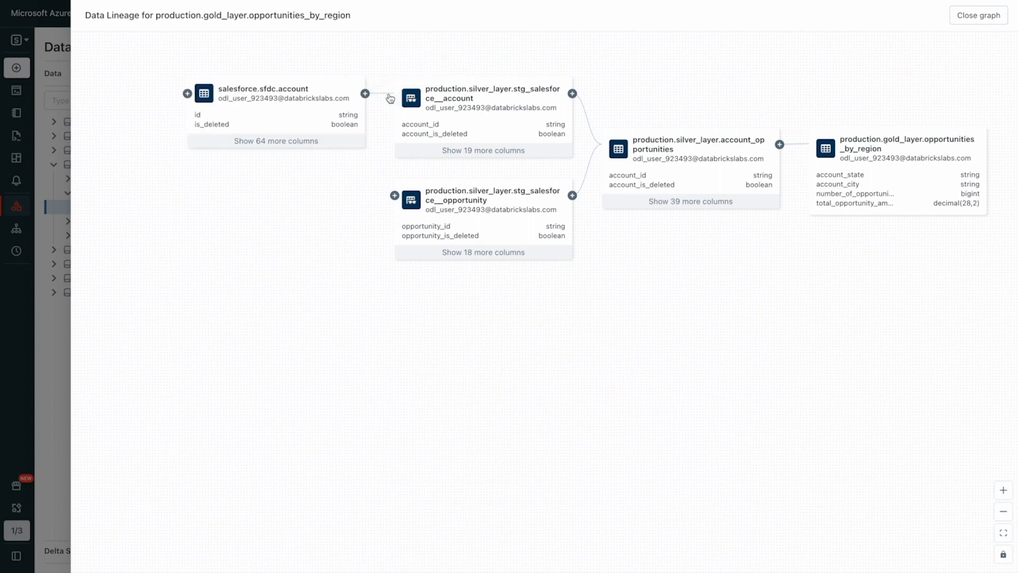
click(395, 195)
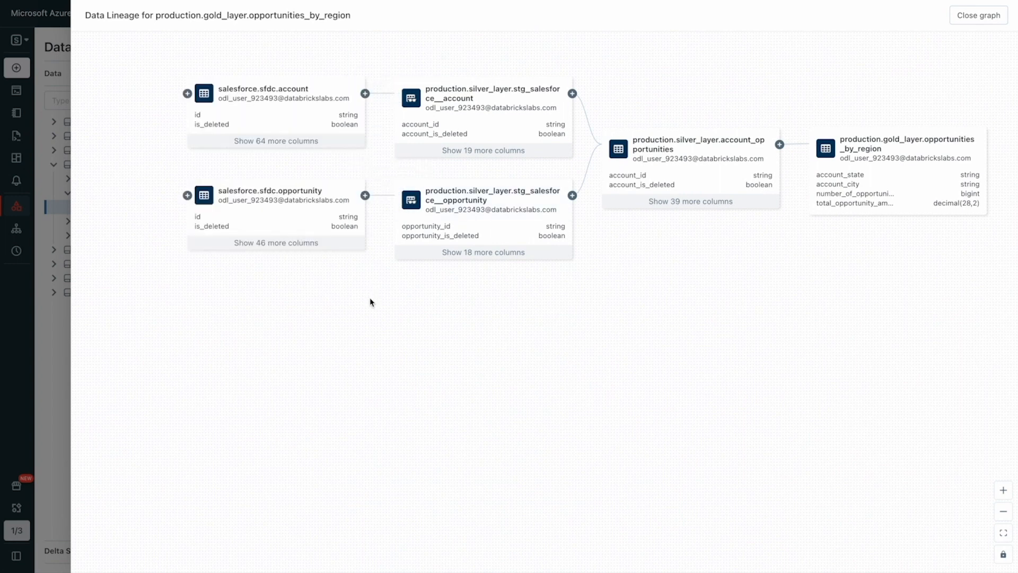
Examine the column list of production.silver_layer.account_opportunities from the lineage graph
click(644, 154)
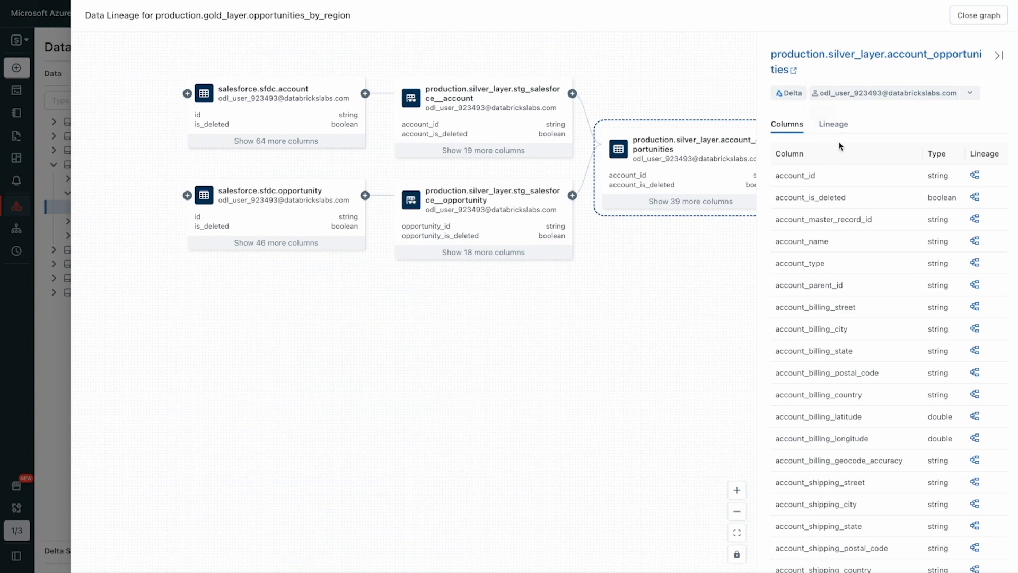
scroll(854, 141, down, 2)
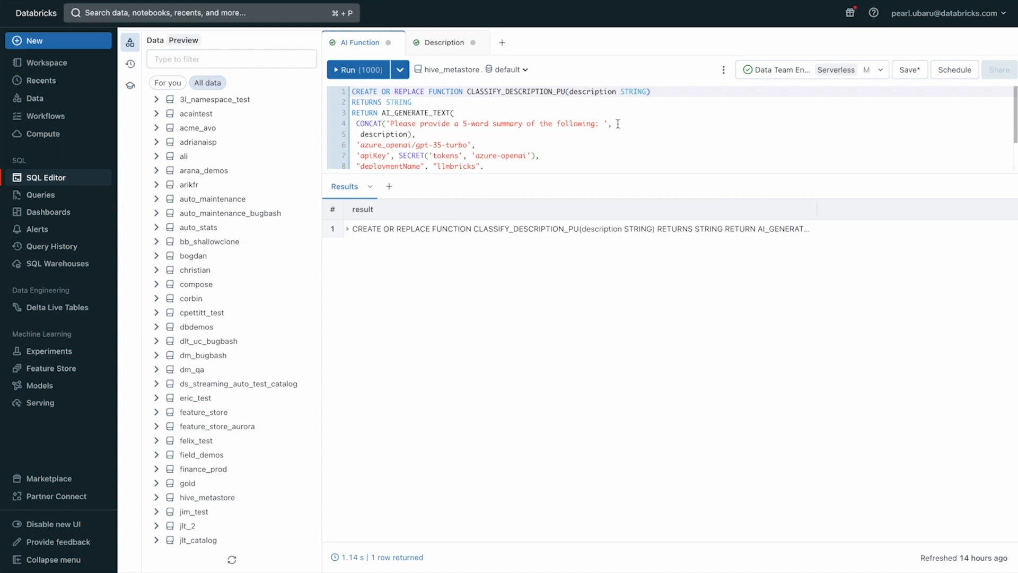
Switch to the Description query and examine its call to hive_metastore.default.classify_description_pu
click(433, 41)
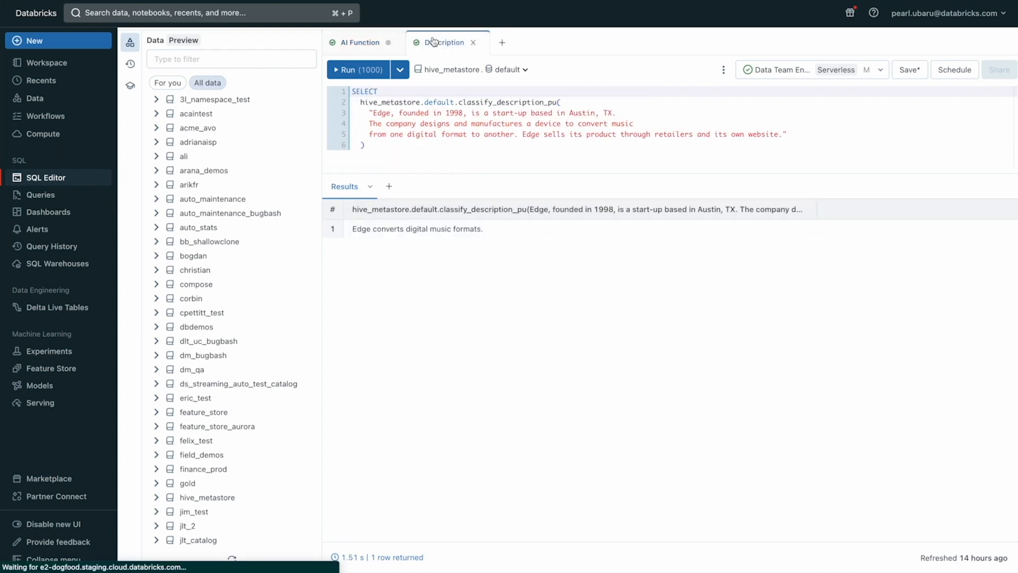